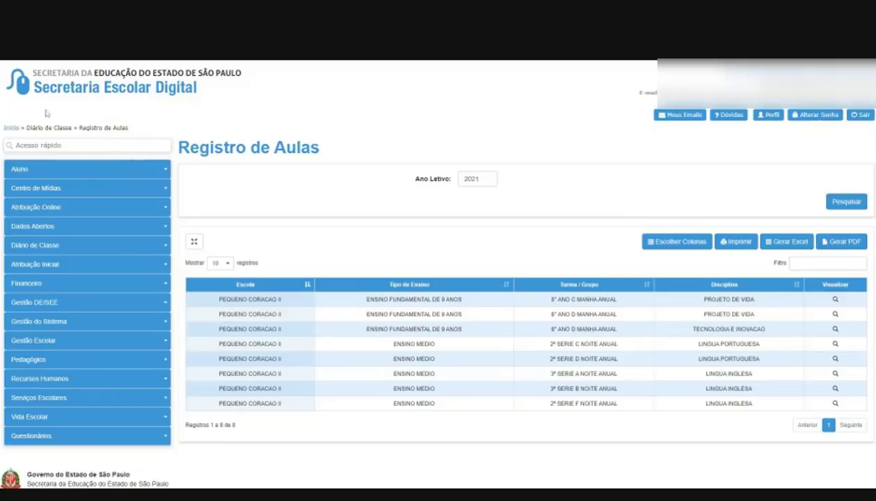
# Examine the options offered under Aluno, Centro de Mídias, Gestão do Sistema and Pedagógico
pyautogui.click(42, 173)
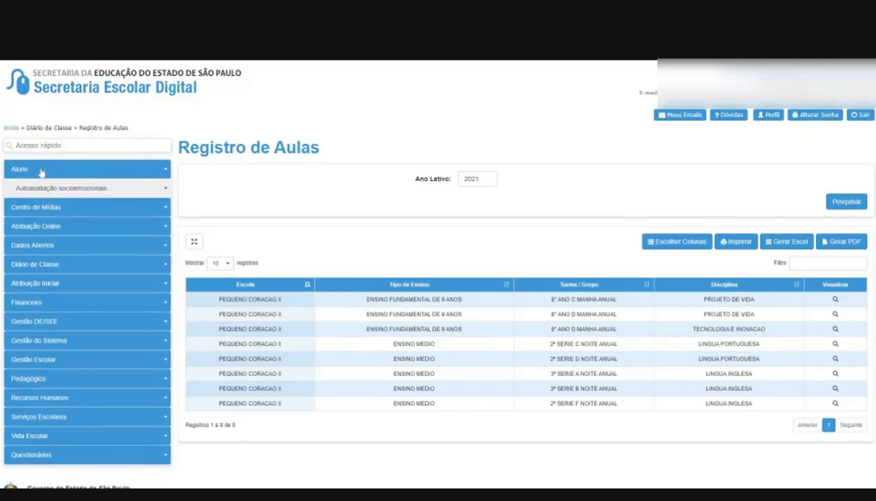
pyautogui.click(62, 207)
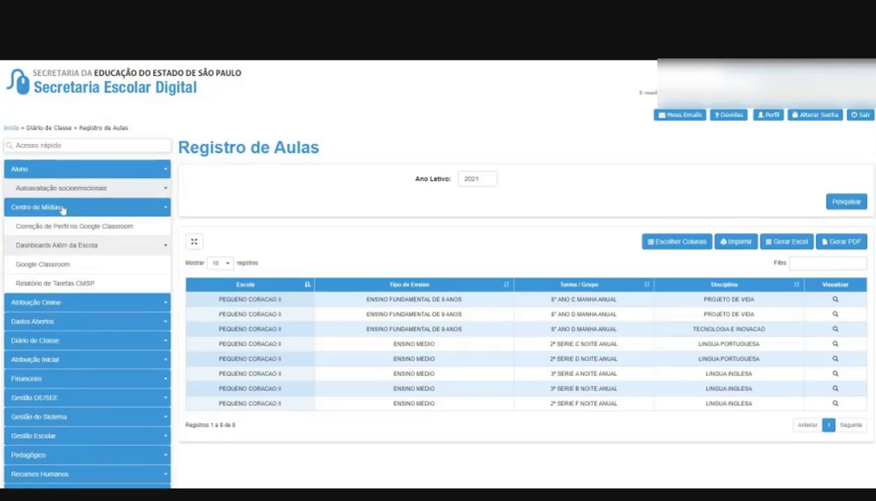
pyautogui.click(60, 244)
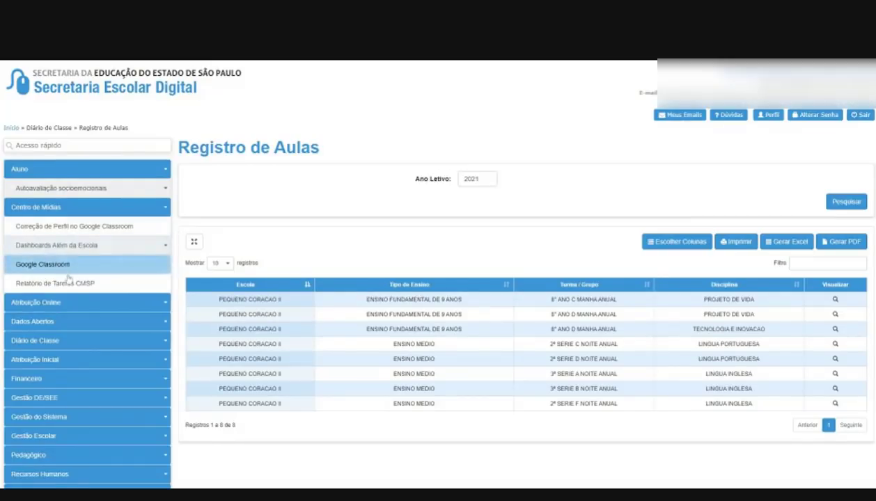
pyautogui.click(73, 212)
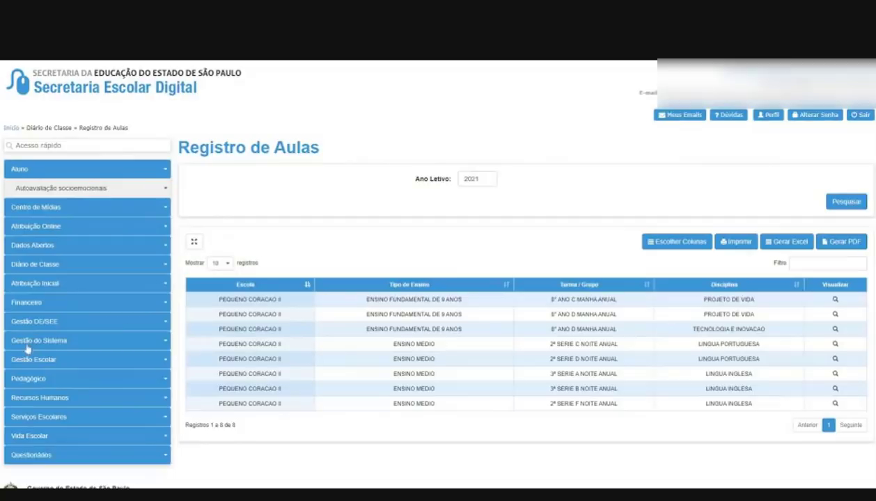
pyautogui.click(53, 341)
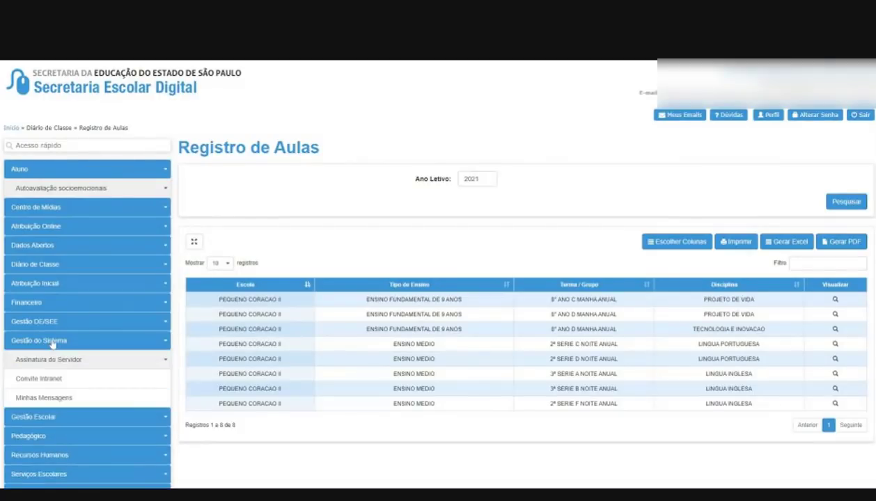
pyautogui.click(53, 342)
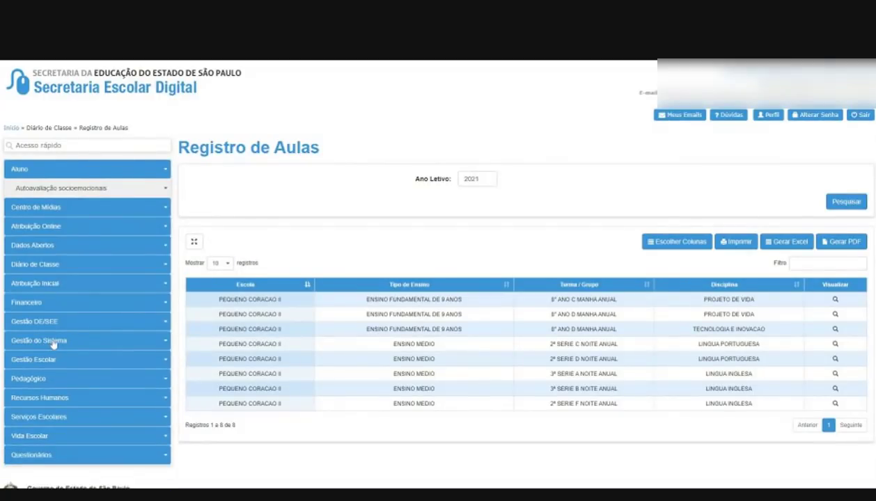
pyautogui.click(38, 382)
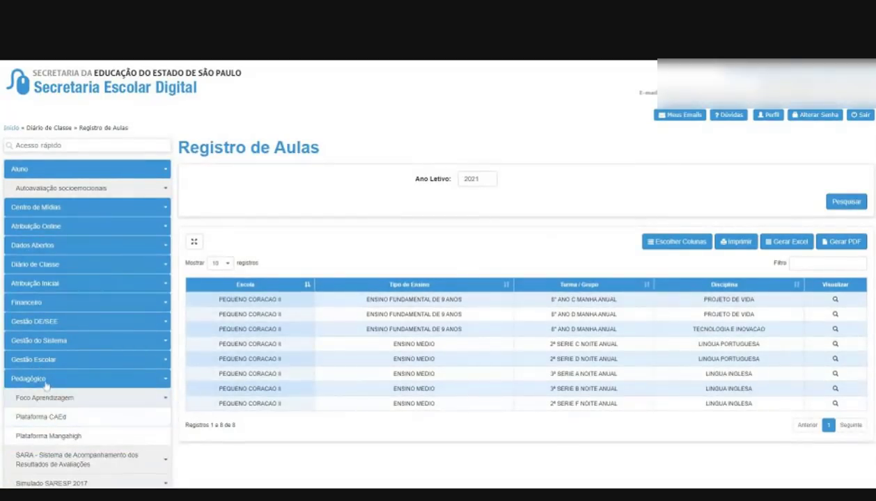
pyautogui.click(44, 381)
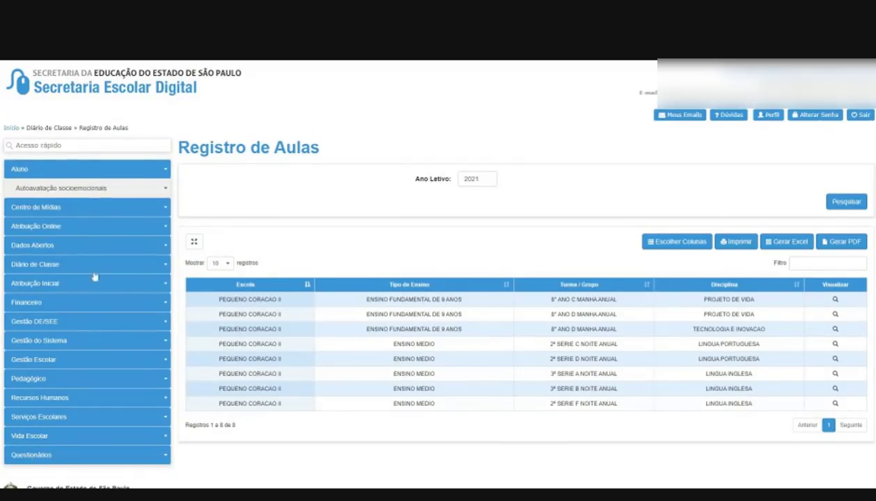
pyautogui.click(136, 172)
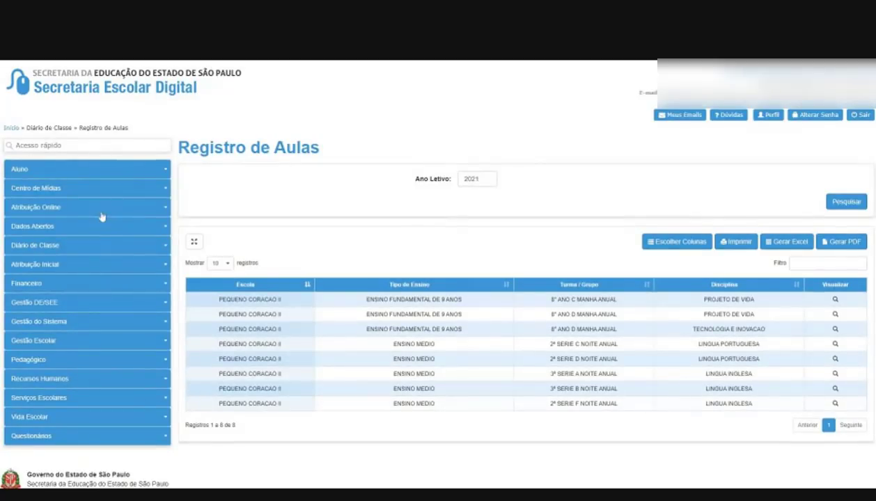
# Open the Relatório - Frequência e Registro de Aulas report from Diário de Classe and review its filter form
pyautogui.click(75, 248)
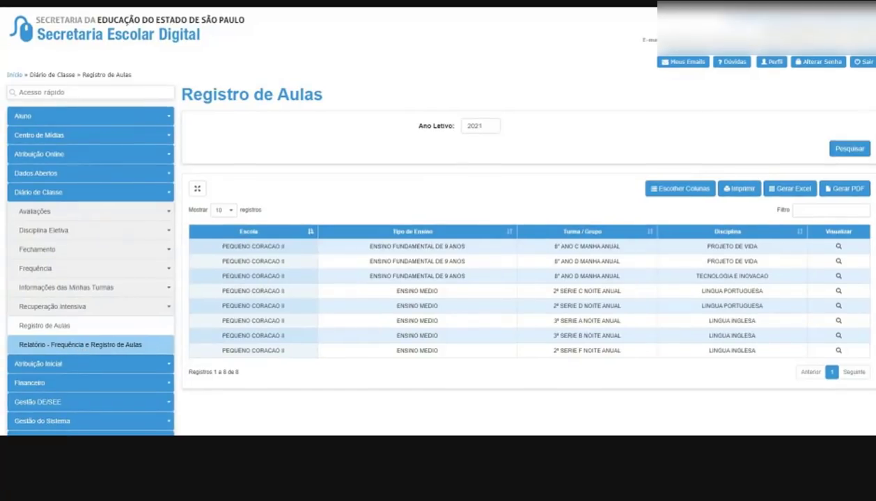
pyautogui.click(77, 345)
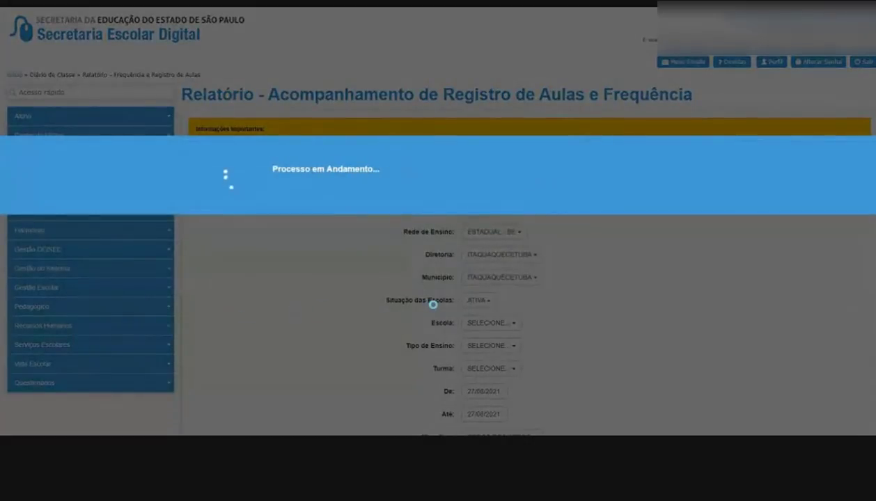
pyautogui.scroll(-1, 618, 293)
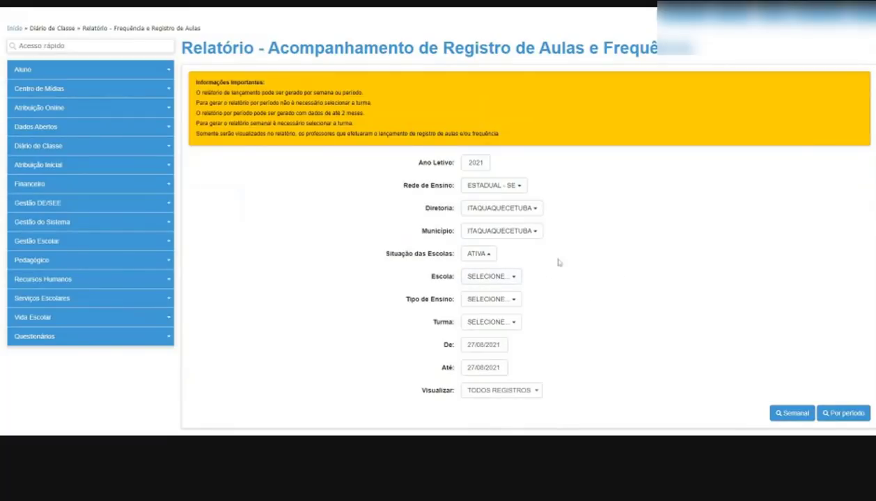
pyautogui.scroll(-1, 559, 260)
pyautogui.scroll(1, 561, 257)
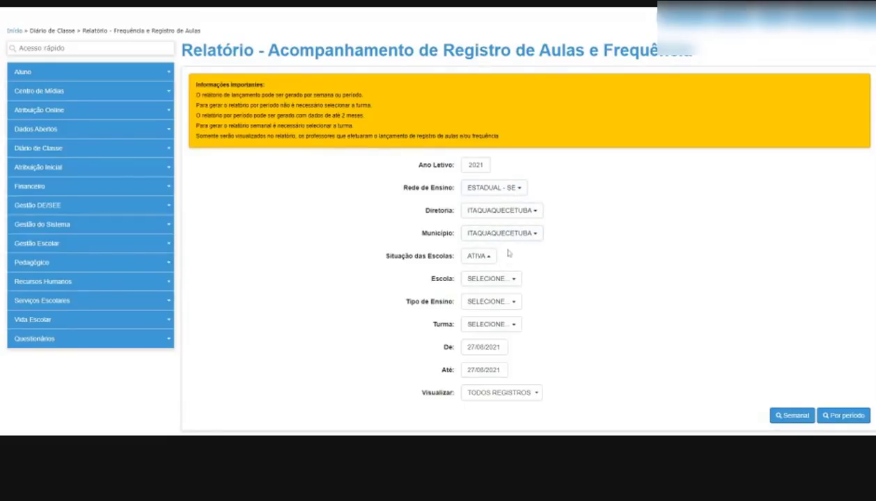
# Filter the report by school PEQUENO CORACAO II, teaching type ENSINO FUNDAMENTAL DE 9 ANOS and class 8° ANO C MANHA ANUAL
pyautogui.click(476, 285)
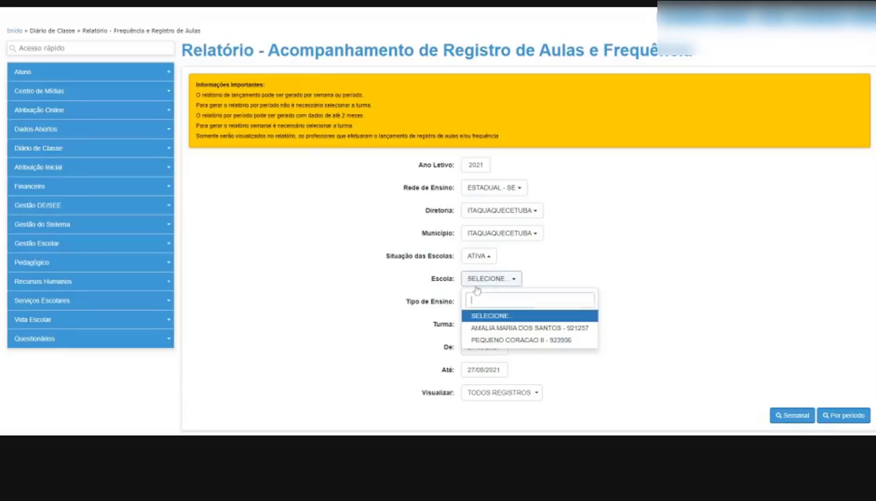
pyautogui.click(512, 341)
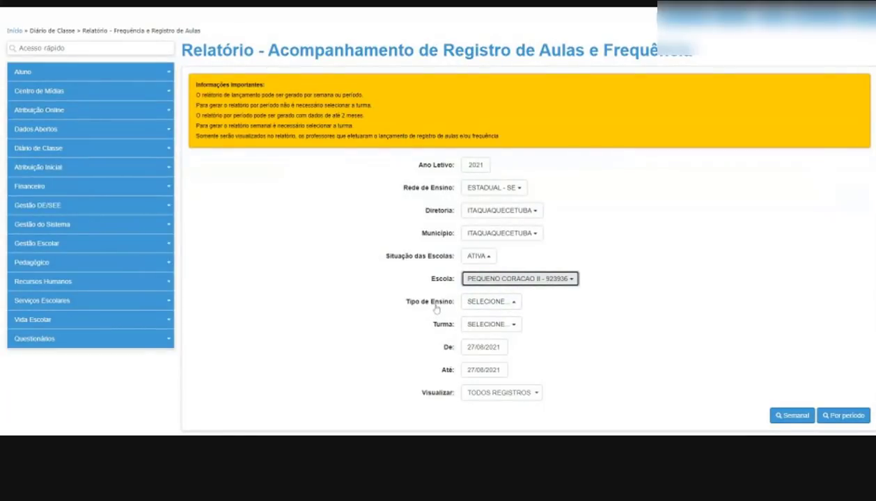
pyautogui.click(489, 306)
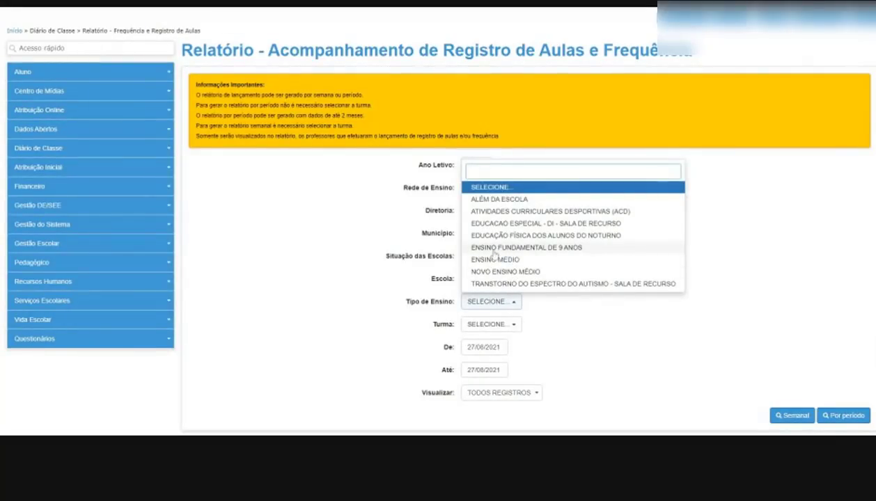
pyautogui.click(509, 251)
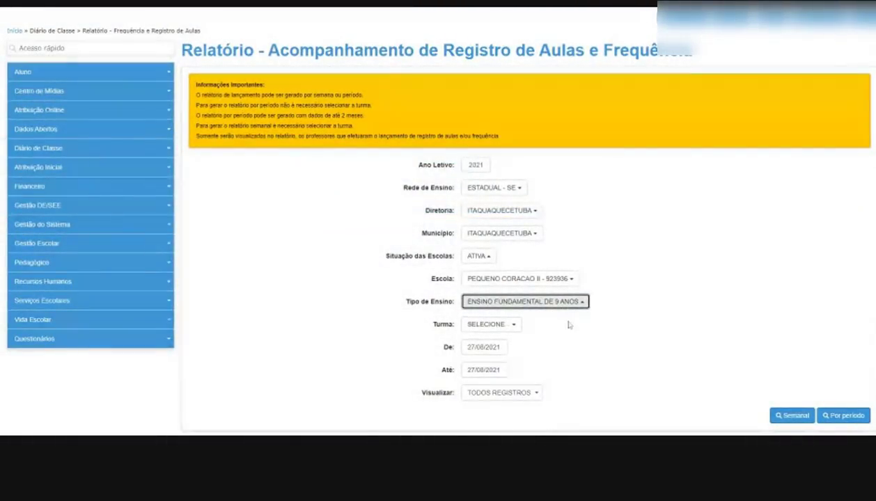
pyautogui.click(486, 327)
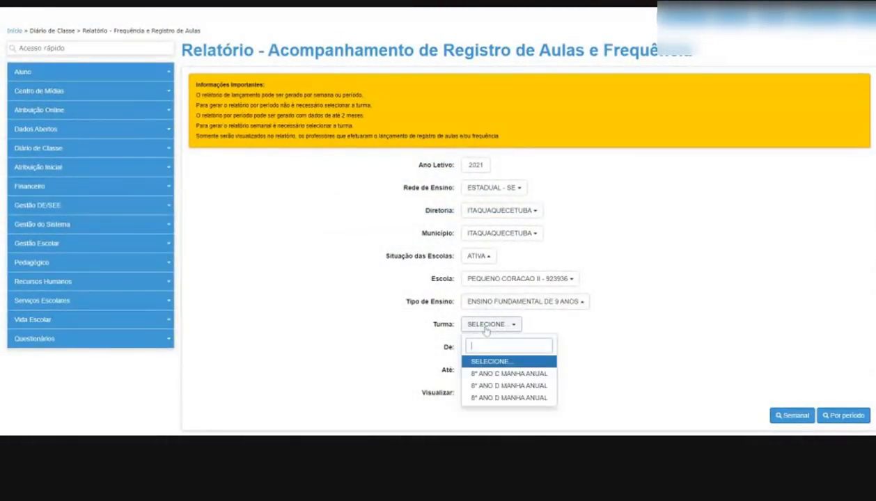
pyautogui.click(502, 375)
pyautogui.scroll(-1, 586, 357)
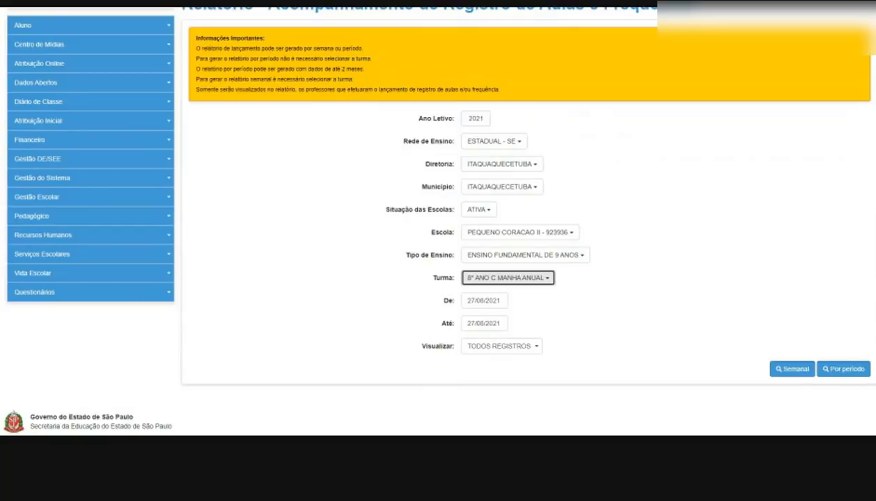
# Restrict the report to MEUS REGISTROS and run the search by period
pyautogui.click(577, 294)
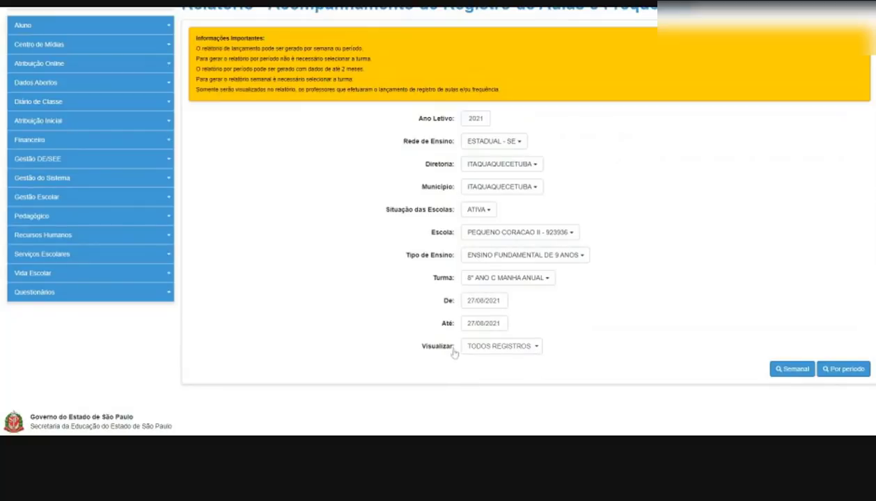
pyautogui.click(498, 349)
pyautogui.click(505, 366)
pyautogui.scroll(1, 582, 344)
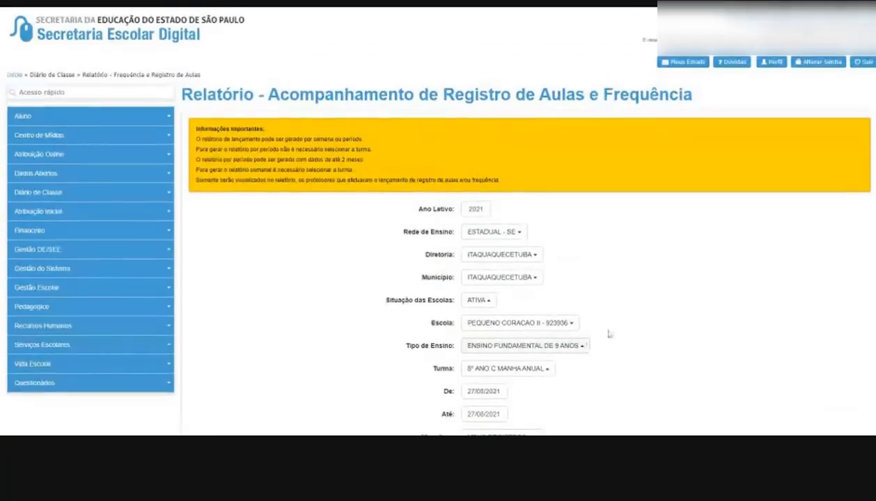
pyautogui.scroll(-1, 622, 324)
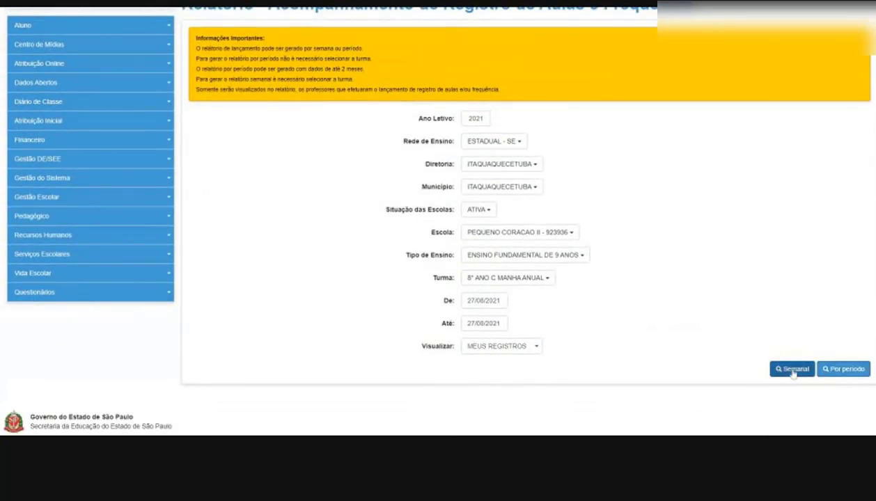
pyautogui.click(829, 369)
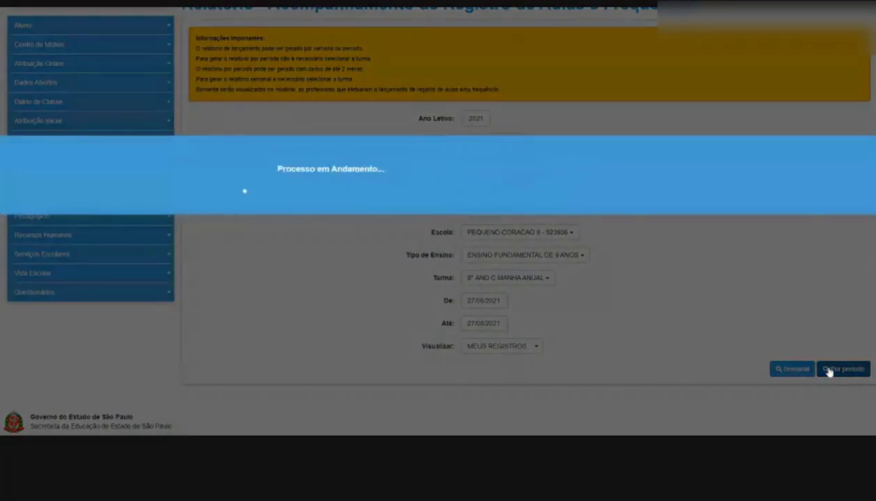
pyautogui.scroll(-1, 738, 298)
pyautogui.scroll(1, 720, 302)
pyautogui.scroll(-1, 720, 302)
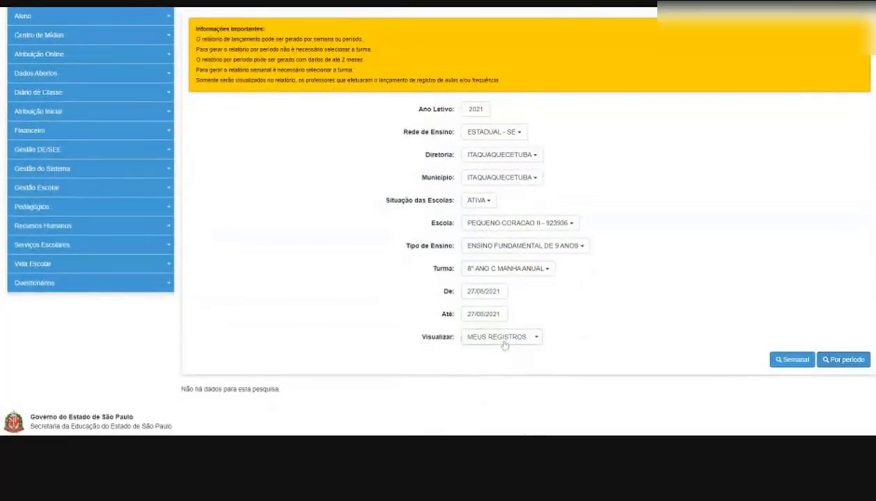
pyautogui.click(838, 361)
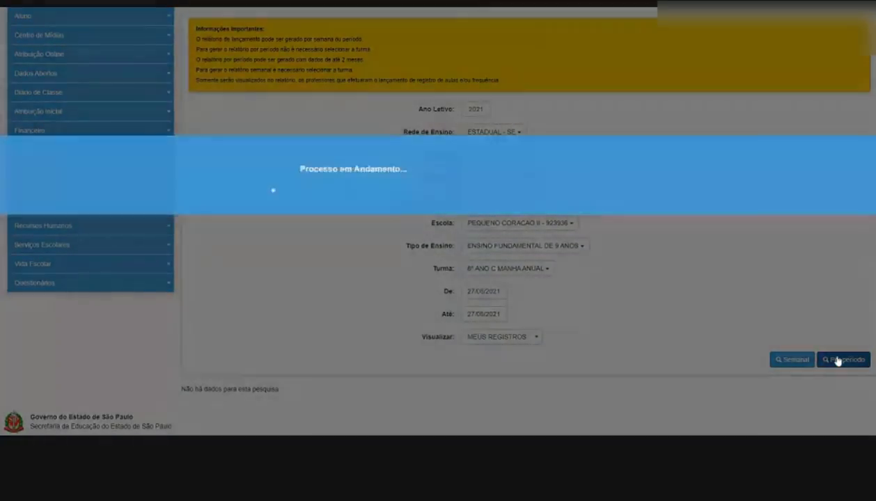
# Set the report's start date to 21/07/2021 and run the search by period
pyautogui.click(481, 294)
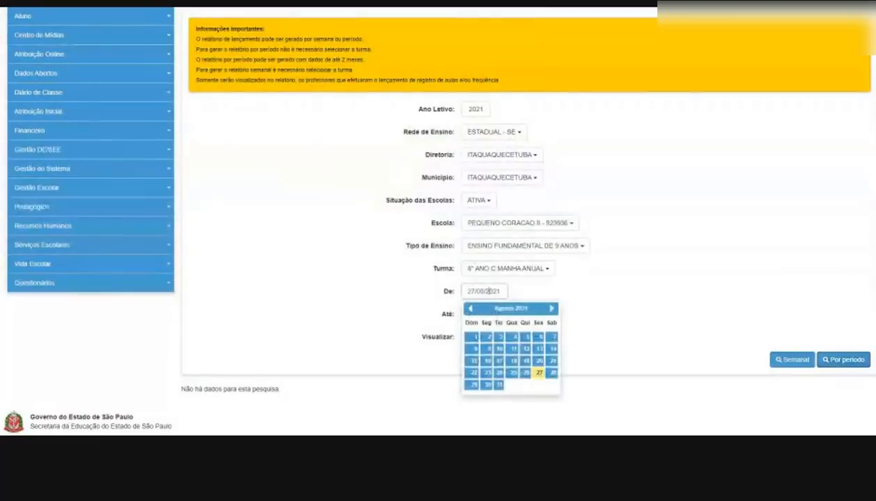
pyautogui.click(470, 310)
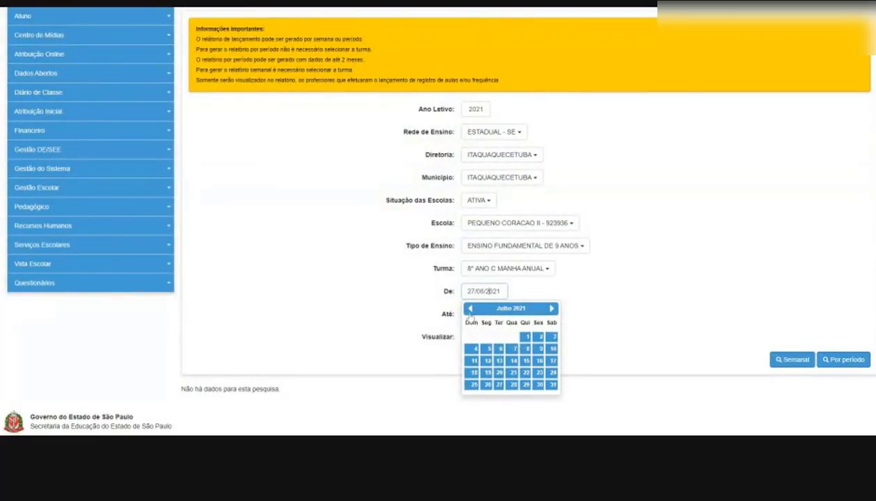
pyautogui.click(512, 375)
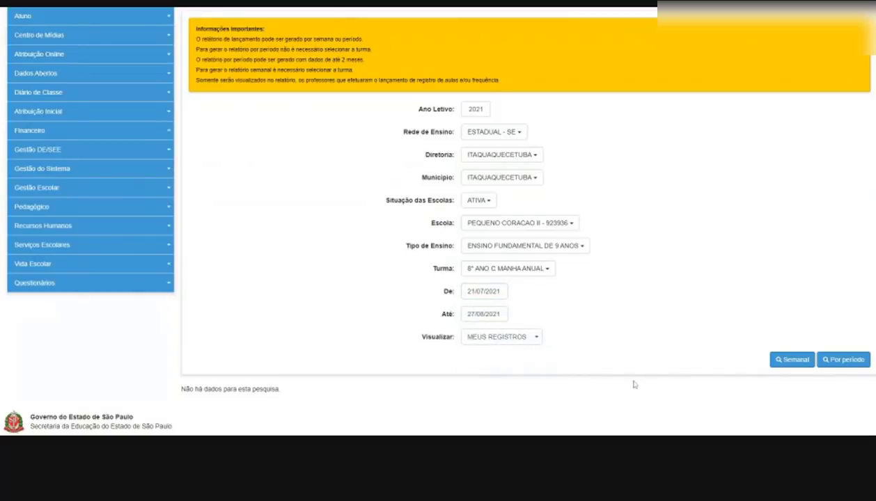
pyautogui.click(831, 368)
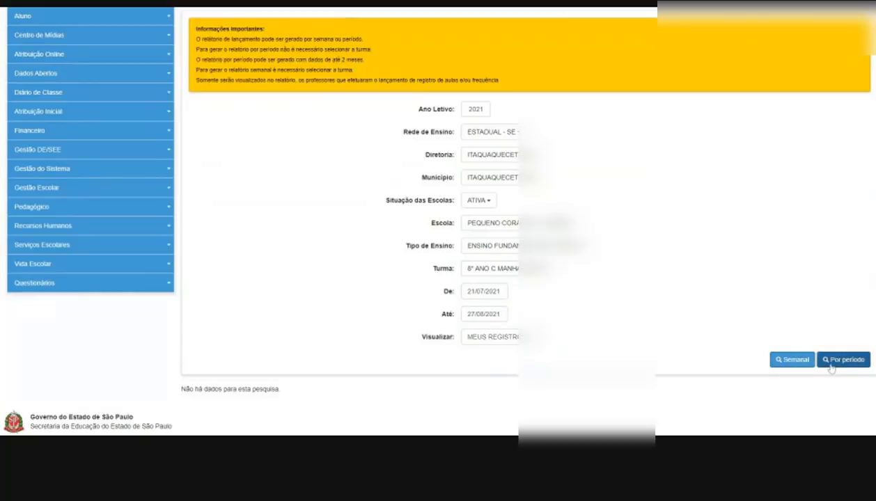
pyautogui.click(831, 368)
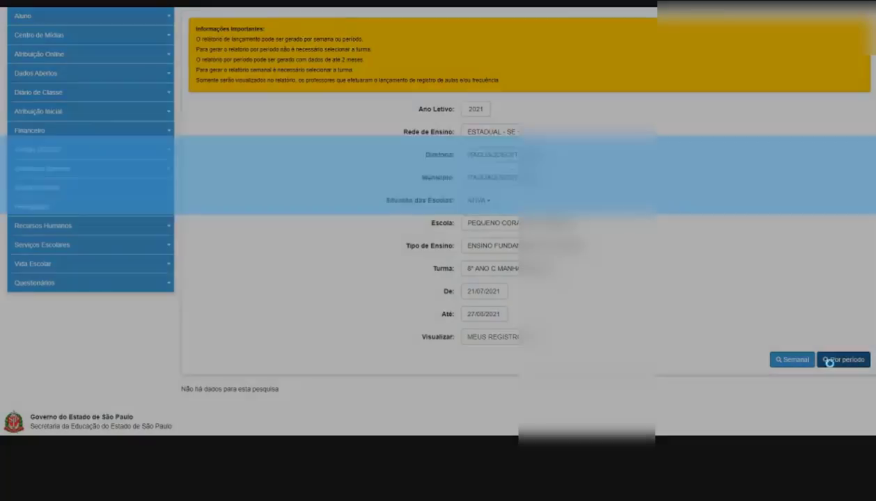
# Show 100 records per page in the report's results table
pyautogui.scroll(-5, 686, 308)
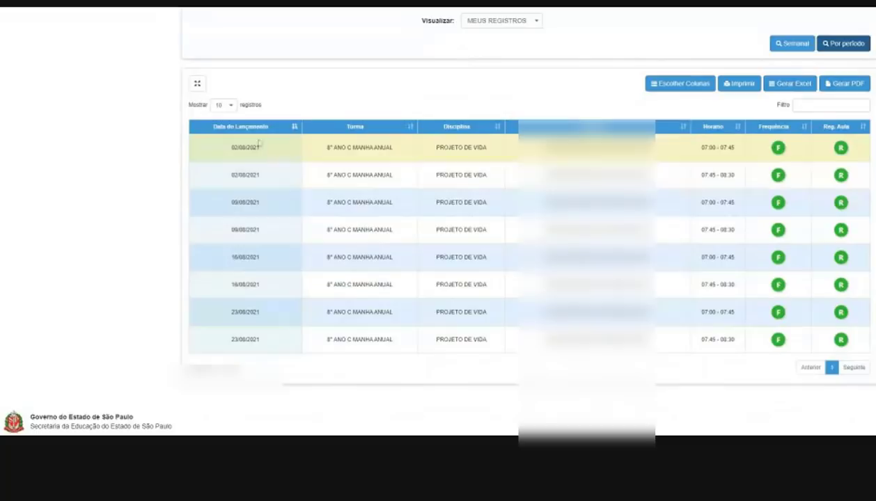
pyautogui.click(224, 105)
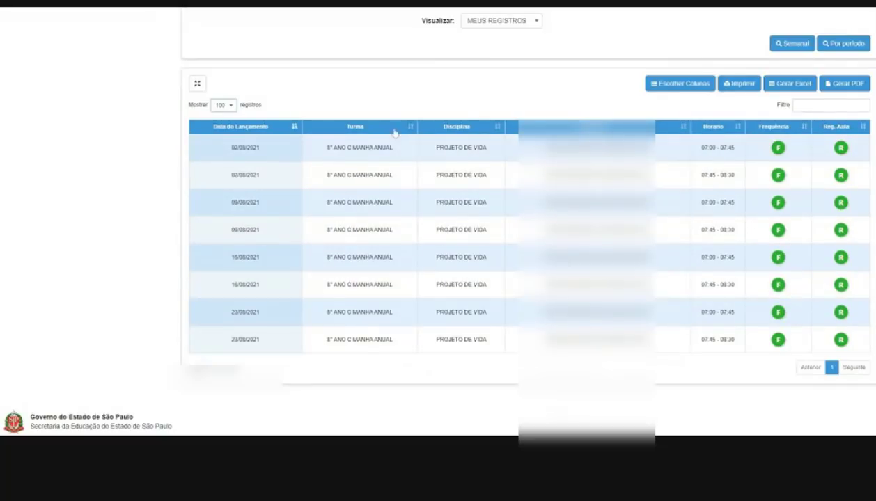
# Open the Registro de Aulas page and the class record form for the LINGUA INGLESA class 3ª SERIE A NOITE ANUAL
pyautogui.scroll(3, 505, 139)
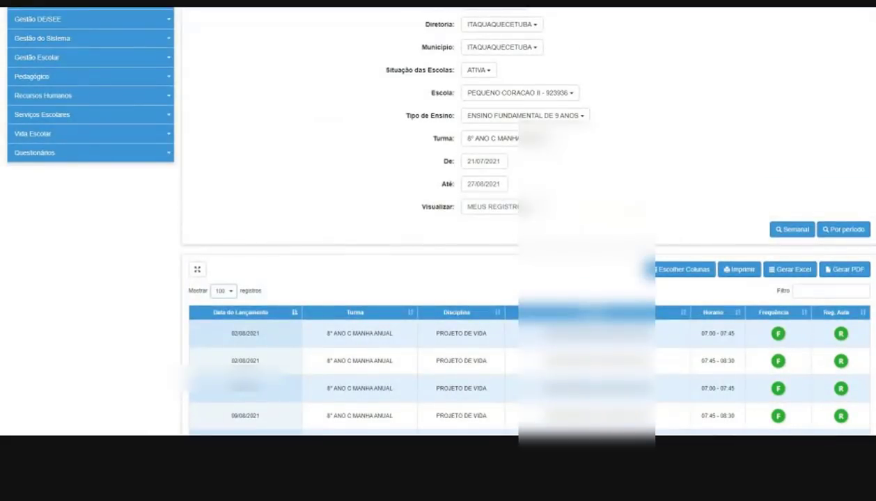
pyautogui.scroll(2, 280, 198)
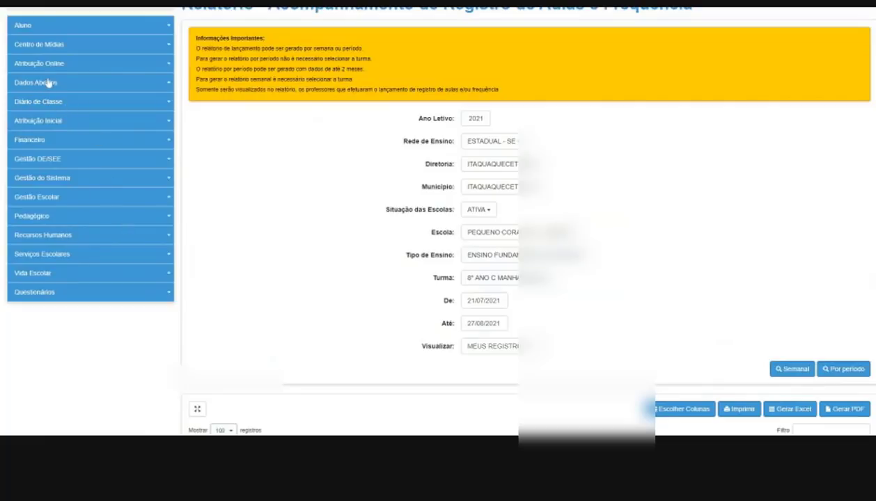
pyautogui.click(51, 104)
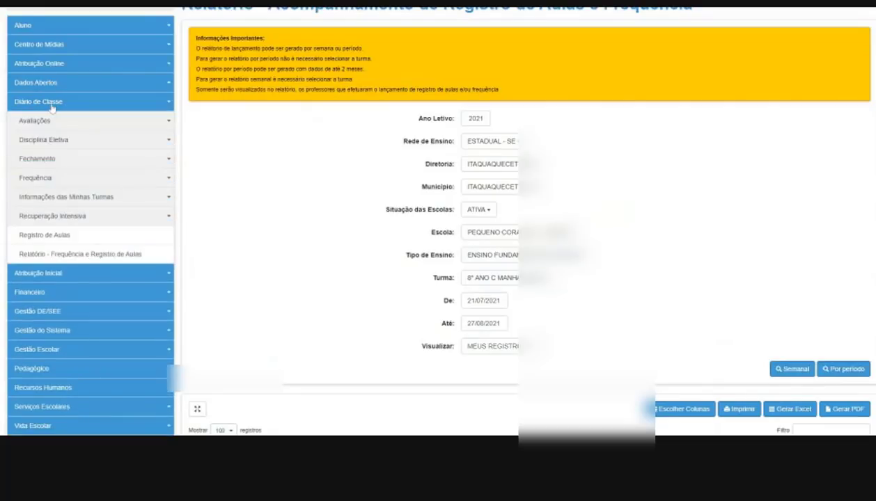
pyautogui.click(45, 237)
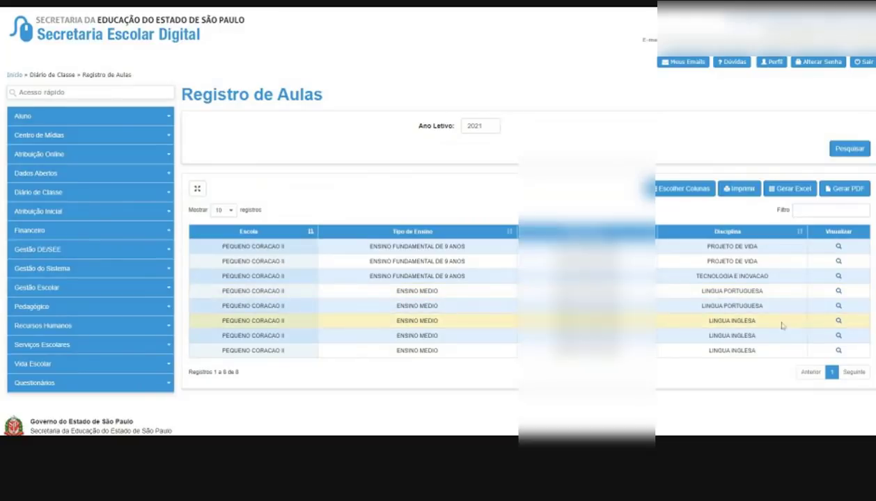
pyautogui.click(838, 321)
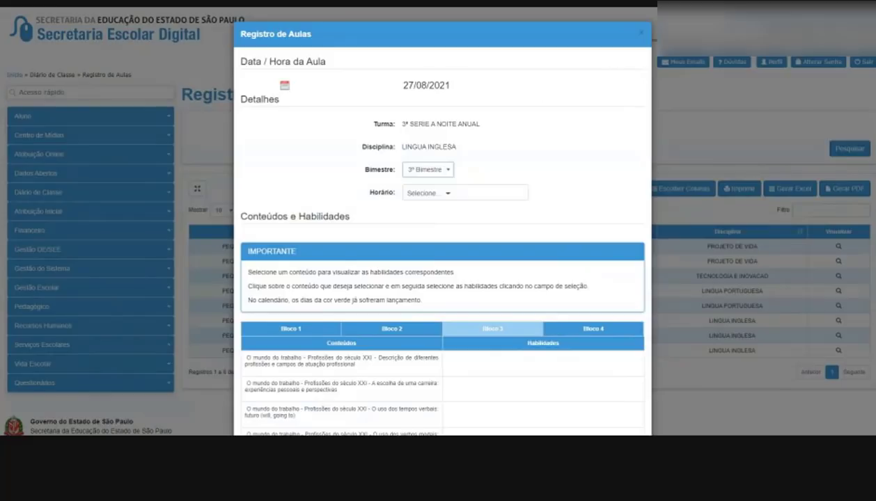
# Set the lesson's Horário to 19:00 às 19:45 and 20:00 às 20:45
pyautogui.moveTo(403, 146); pyautogui.dragTo(455, 147)
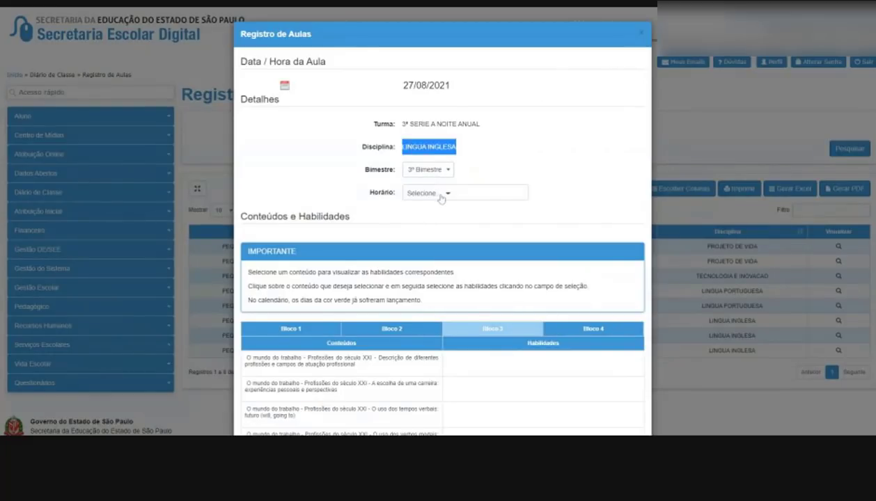
pyautogui.click(429, 194)
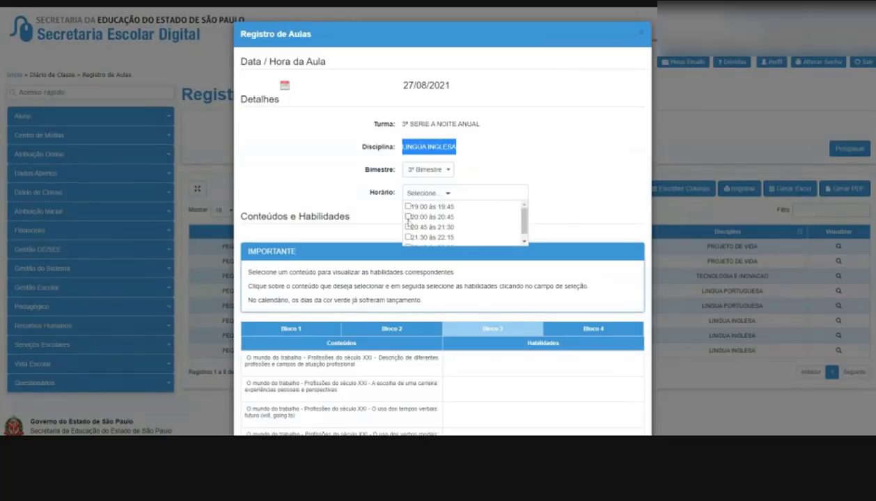
pyautogui.click(408, 207)
pyautogui.click(407, 207)
pyautogui.click(408, 208)
pyautogui.click(408, 217)
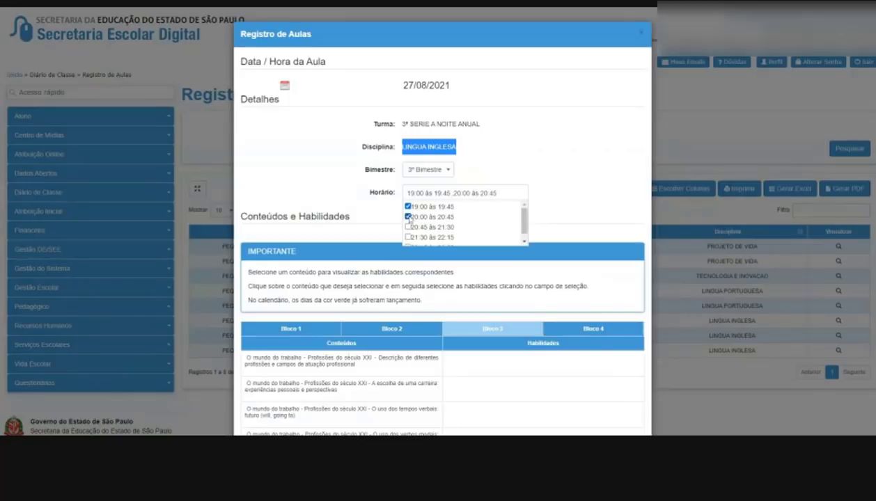
pyautogui.scroll(-1, 409, 220)
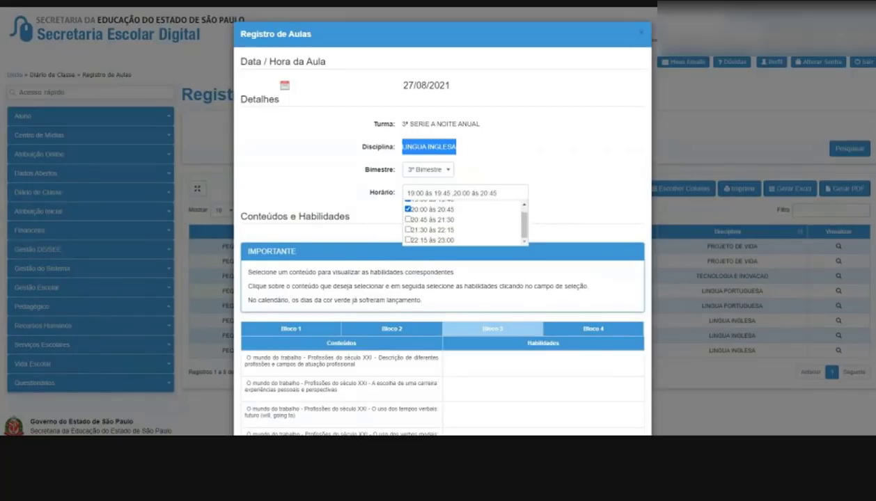
pyautogui.scroll(1, 445, 221)
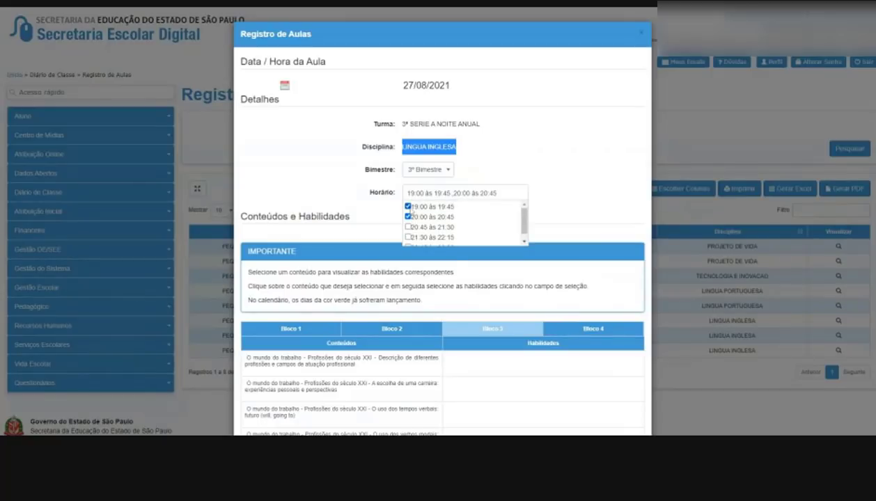
pyautogui.click(385, 220)
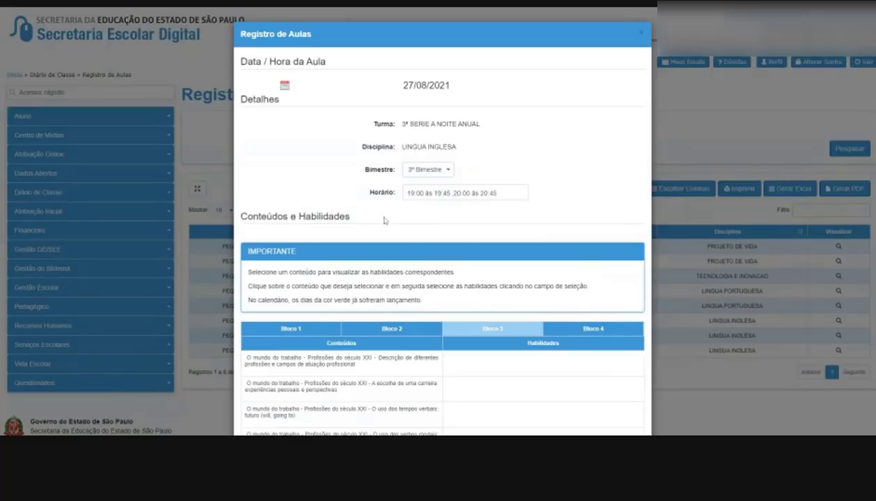
# Select the Bloco 3 content on describing different professions and mark its skill beginning "Ler, compreender, analisar e interpretar"
pyautogui.scroll(-1, 392, 236)
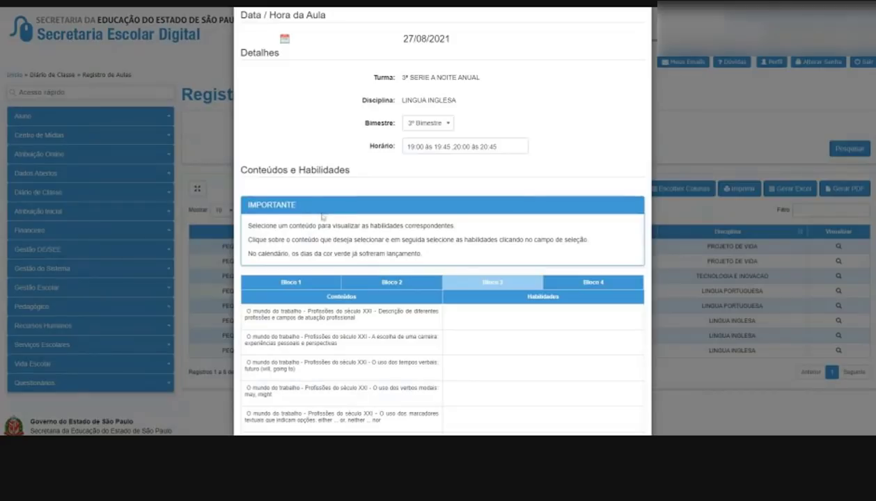
pyautogui.moveTo(256, 226); pyautogui.dragTo(397, 225)
pyautogui.moveTo(257, 239); pyautogui.dragTo(316, 240)
pyautogui.click(316, 239)
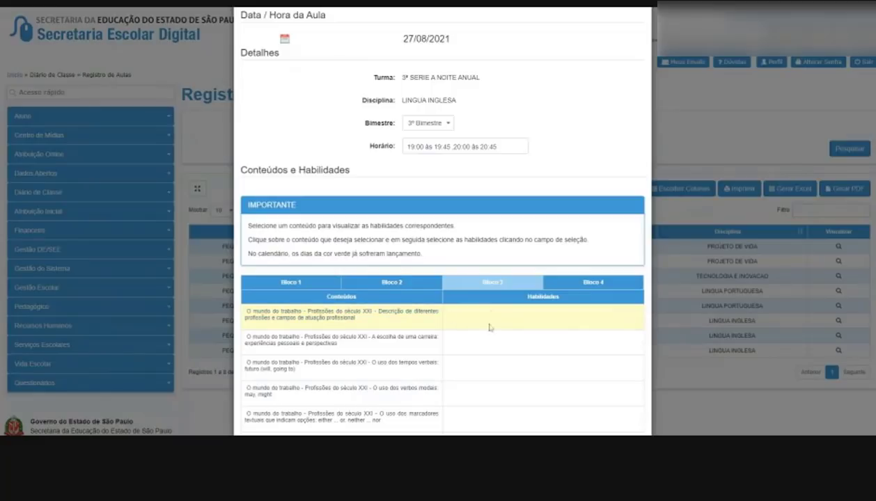
pyautogui.click(345, 317)
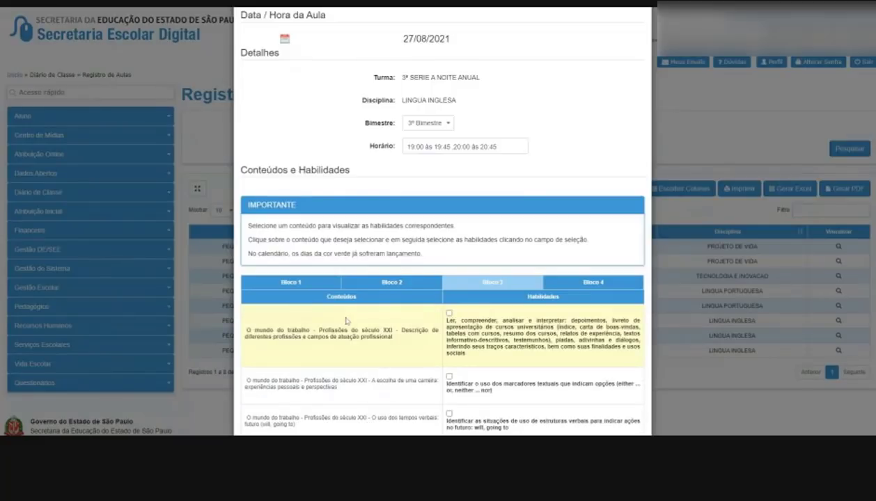
pyautogui.click(449, 314)
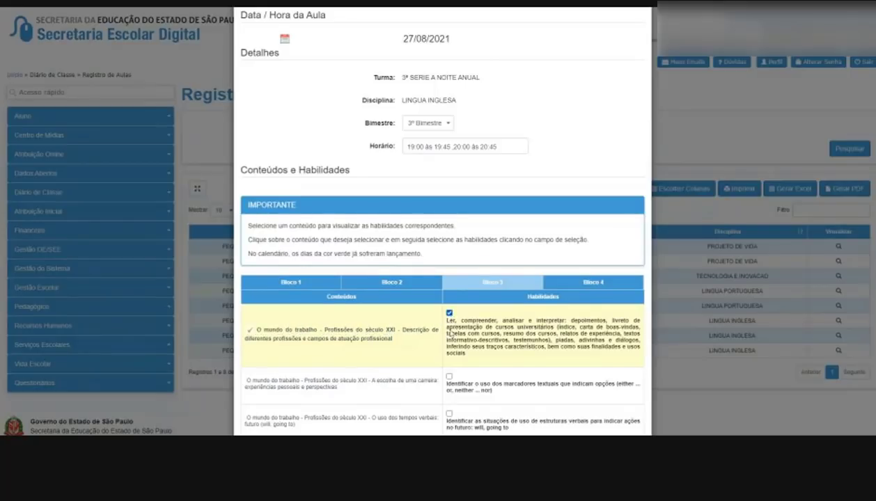
# Add the modal verbs content (may, might) with its skill, and mark the "Ler, compreender, analisar e interpretar" skill again
pyautogui.scroll(-2, 446, 320)
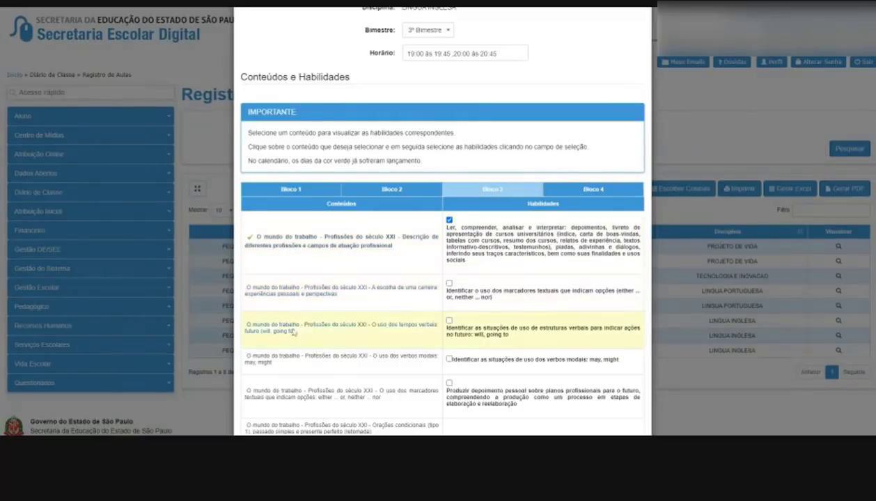
pyautogui.click(278, 363)
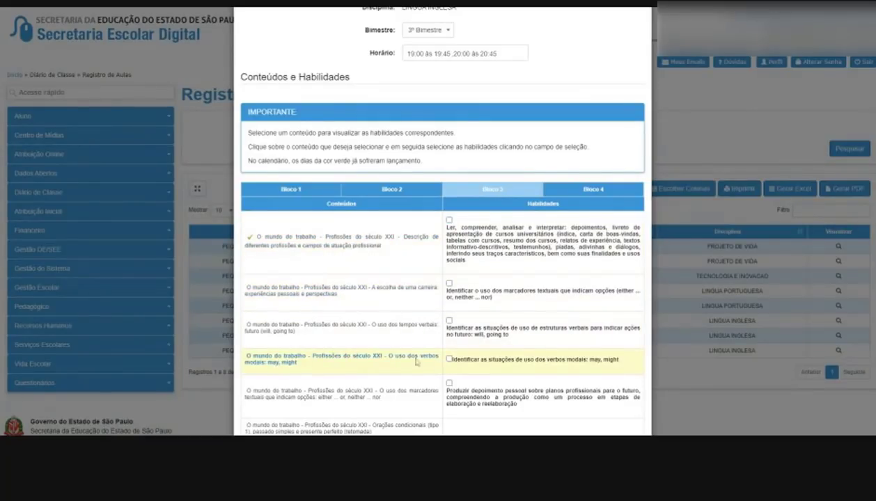
pyautogui.click(449, 360)
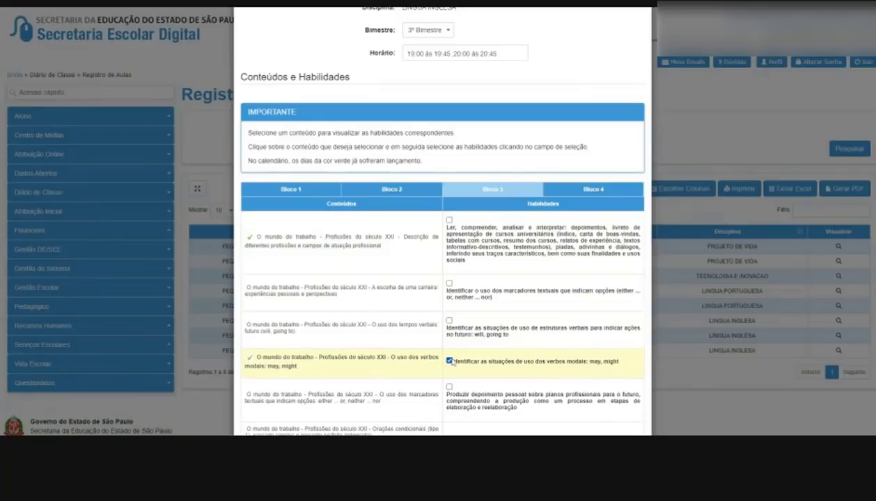
pyautogui.click(450, 220)
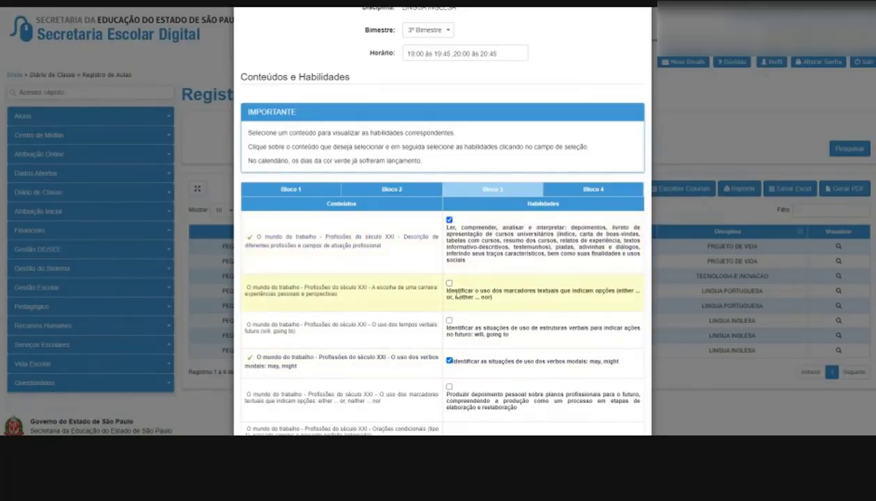
# Clear the modal verbs skill and the "Ler, compreender, analisar e interpretar" skill
pyautogui.scroll(-3, 535, 308)
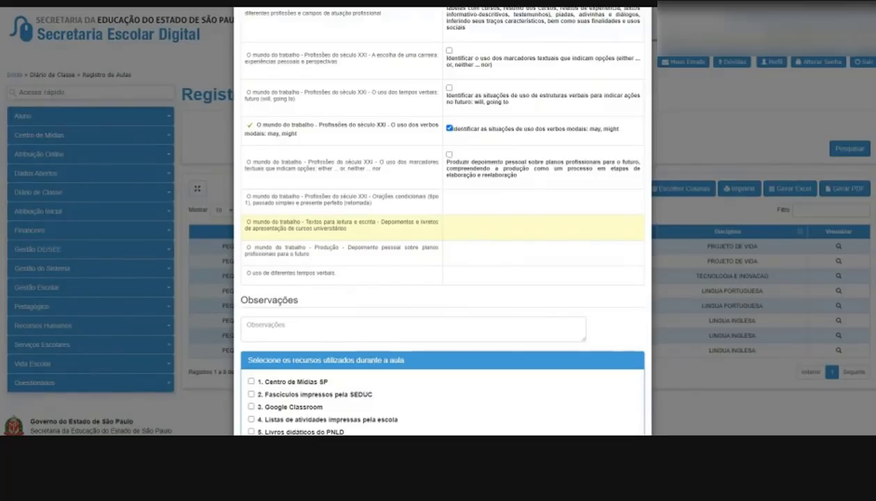
pyautogui.scroll(2, 468, 221)
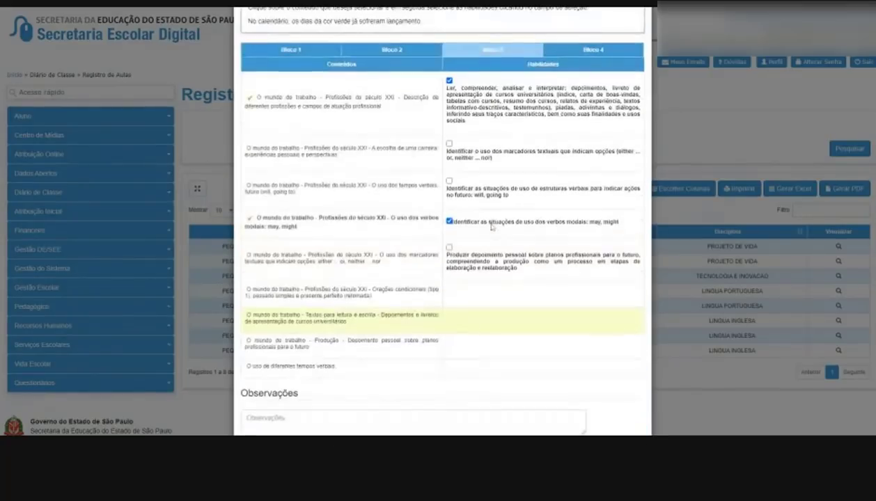
pyautogui.click(449, 221)
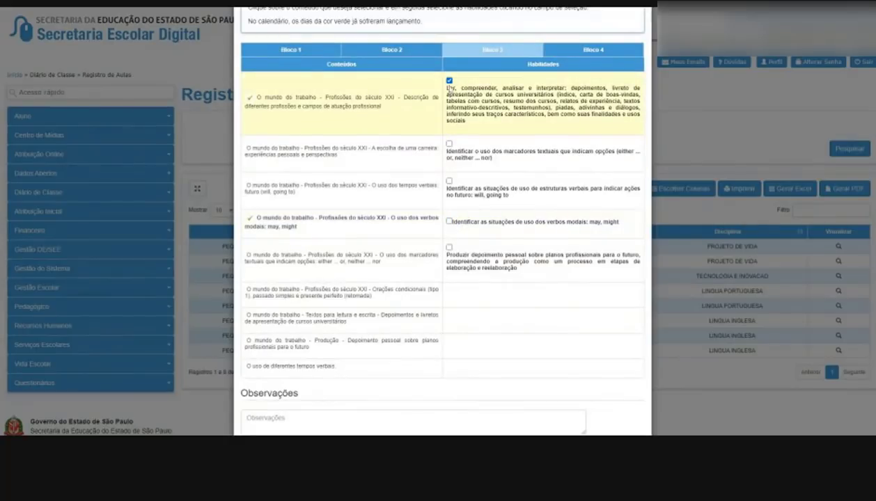
pyautogui.click(449, 81)
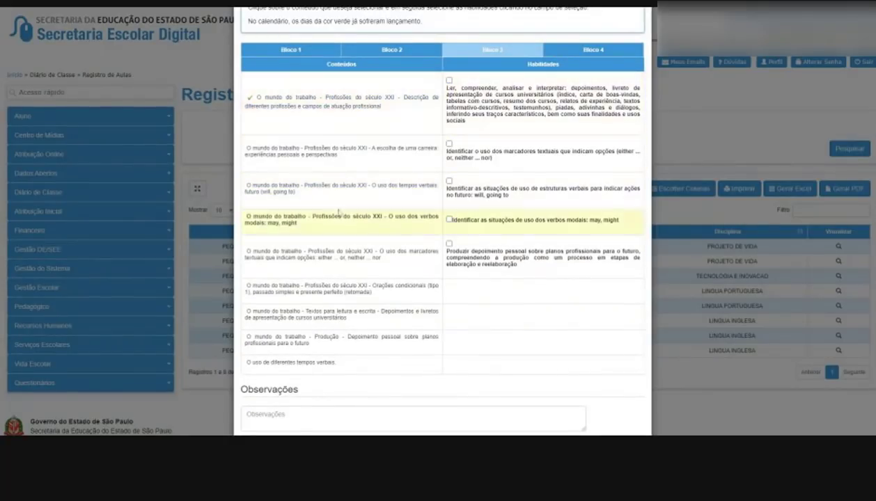
# Enter "Evento sobre semana cultural." as the lesson's Observações
pyautogui.scroll(-2, 339, 213)
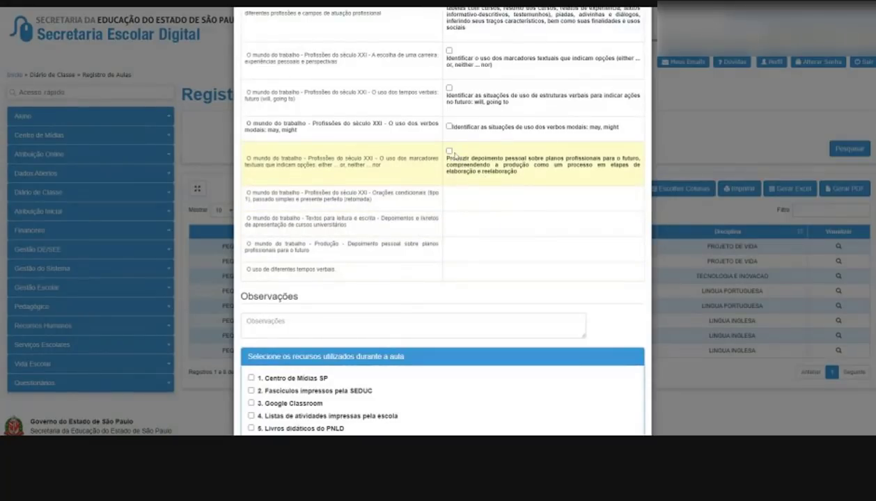
pyautogui.scroll(2, 460, 233)
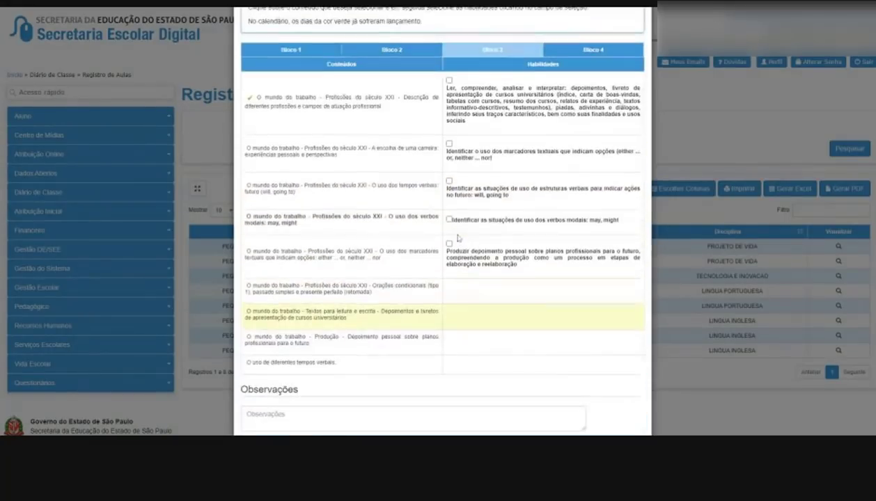
pyautogui.scroll(-2, 480, 298)
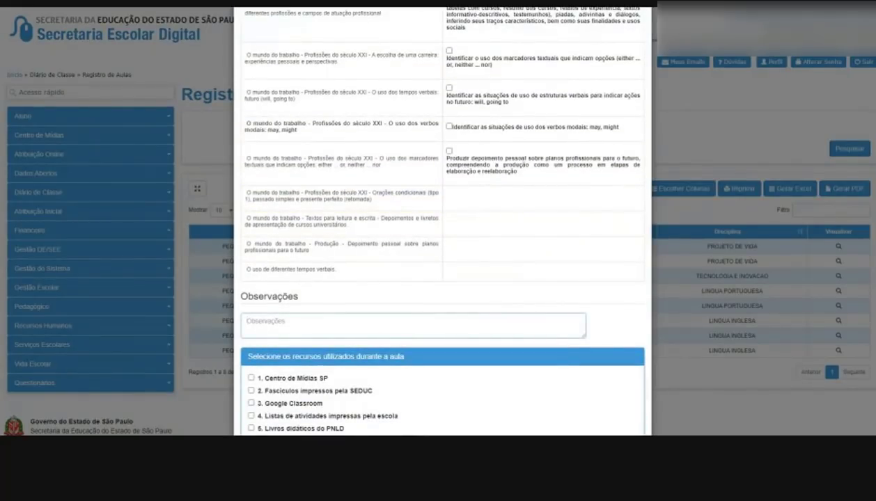
pyautogui.write('E')
pyautogui.write('vento')
pyautogui.write(':')
pyautogui.write('sobre ')
pyautogui.write('semana co')
pyautogui.write('ltural.')
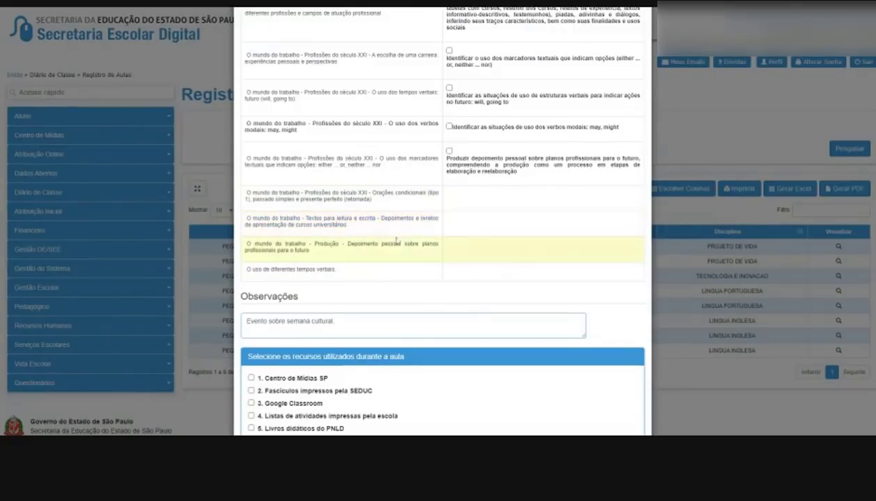
pyautogui.scroll(-1, 405, 239)
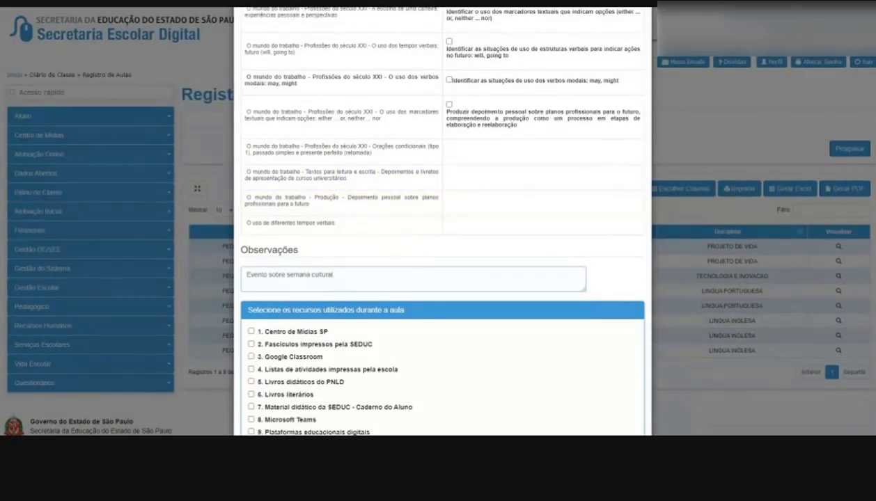
pyautogui.scroll(-2, 391, 296)
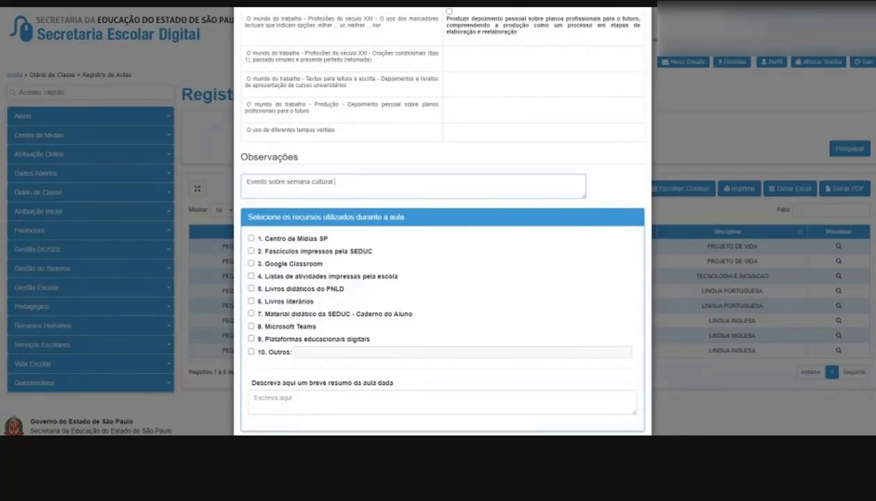
pyautogui.click(335, 181)
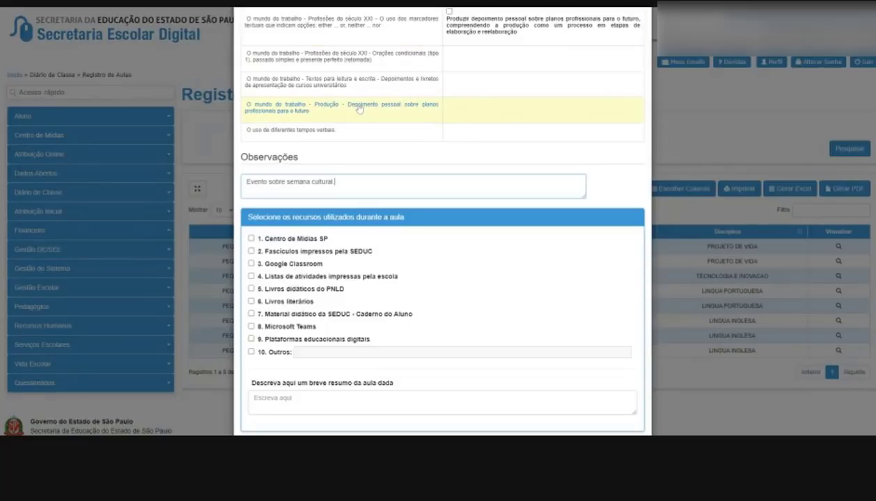
# Mark Centro de Mídias SP, Google Classroom, Microsoft Teams and Outros as the resources used during the lesson
pyautogui.scroll(4, 733, 142)
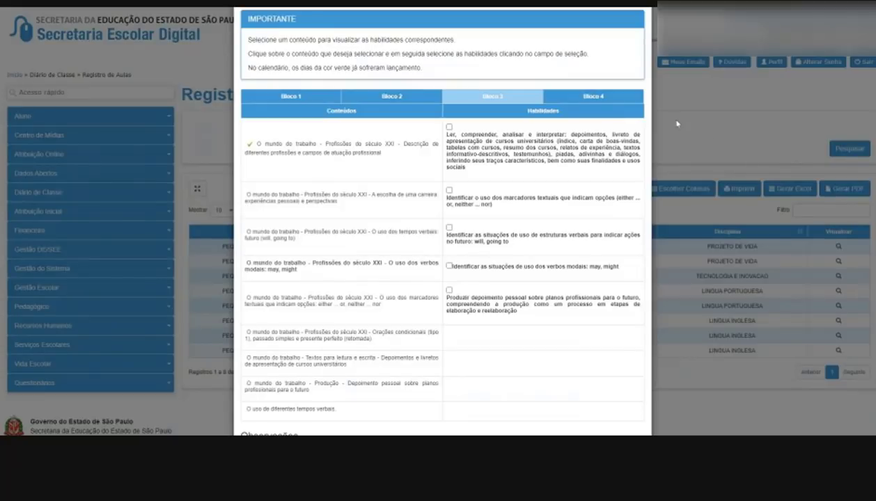
pyautogui.scroll(-2, 648, 152)
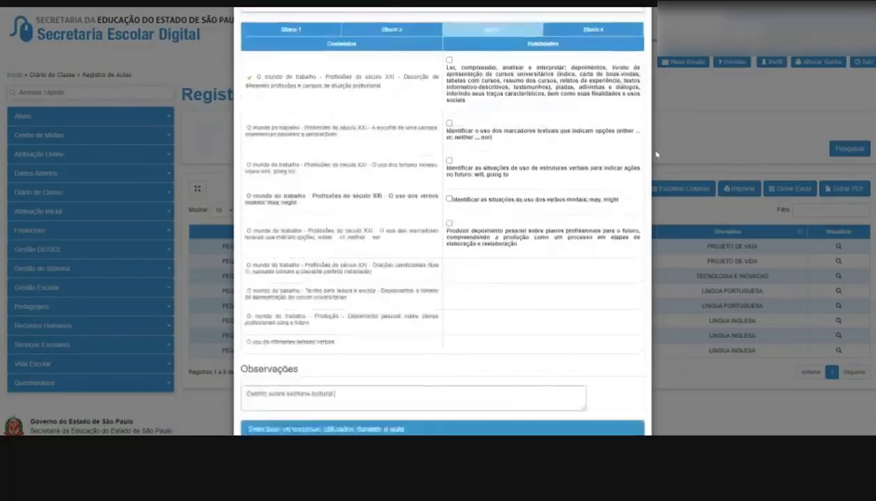
pyautogui.scroll(-1, 656, 155)
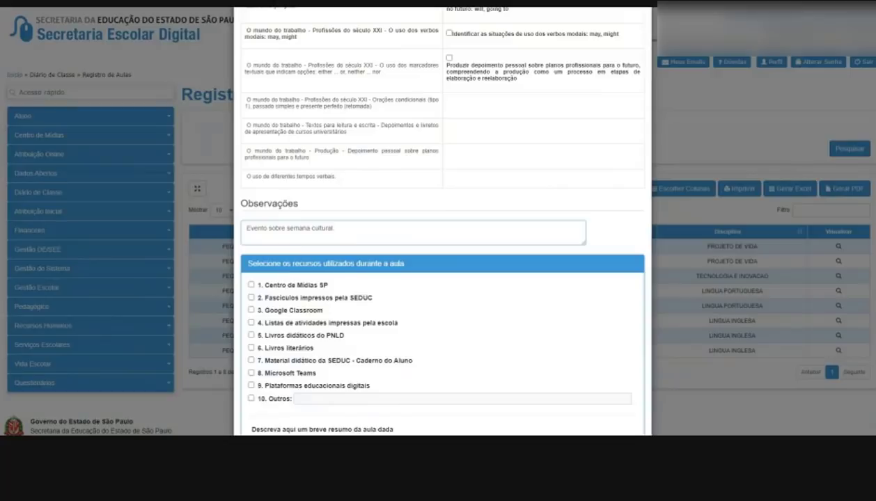
pyautogui.click(252, 285)
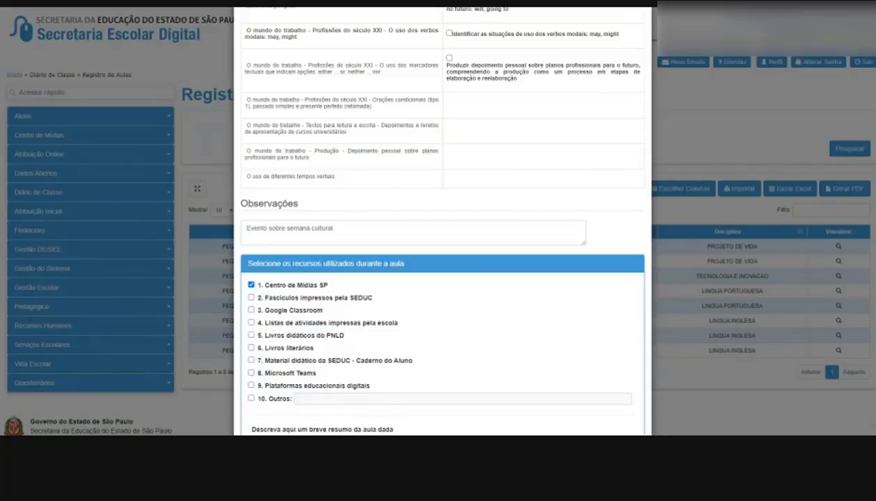
pyautogui.click(252, 311)
pyautogui.click(251, 373)
pyautogui.click(251, 399)
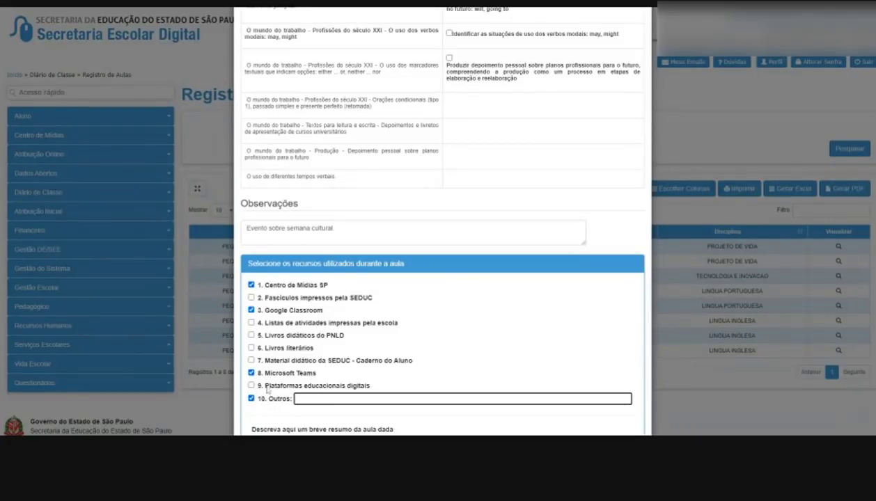
# Enter "eeeer3r" as the brief summary of the lesson given
pyautogui.scroll(-2, 287, 382)
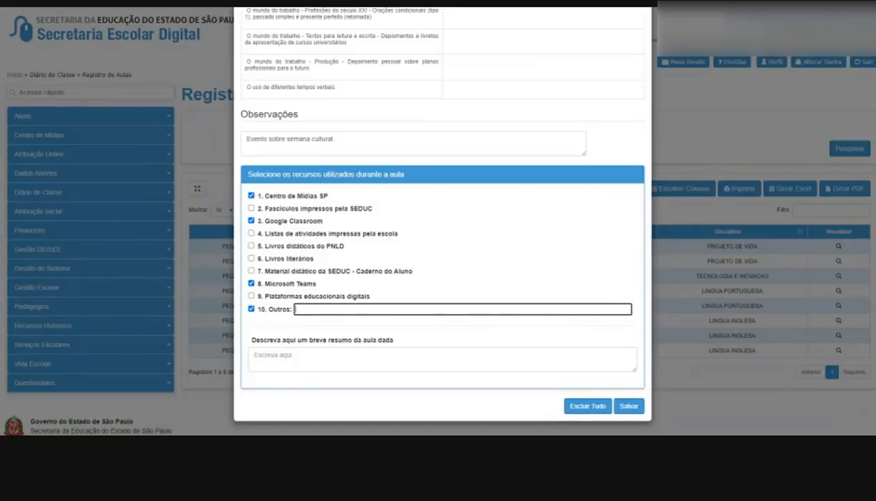
pyautogui.click(255, 356)
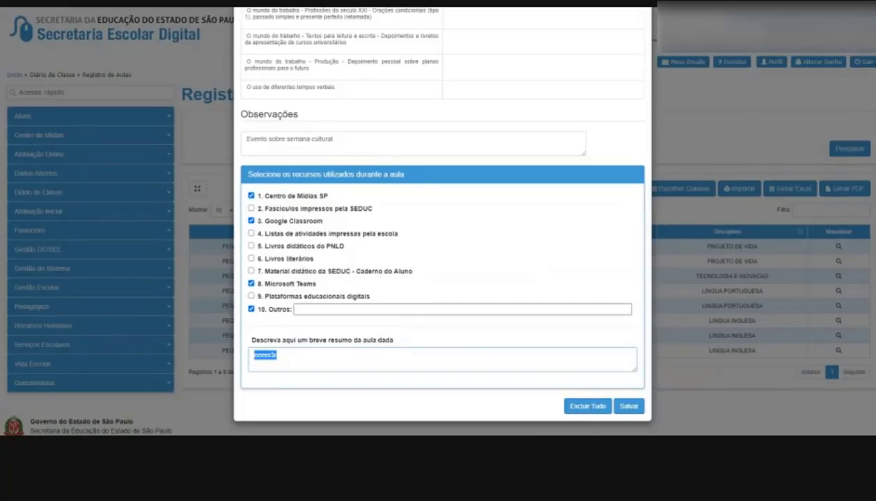
# Look through the lesson's Conteúdos in Bloco 4 and Bloco 2
pyautogui.scroll(3, 466, 308)
pyautogui.scroll(6, 470, 309)
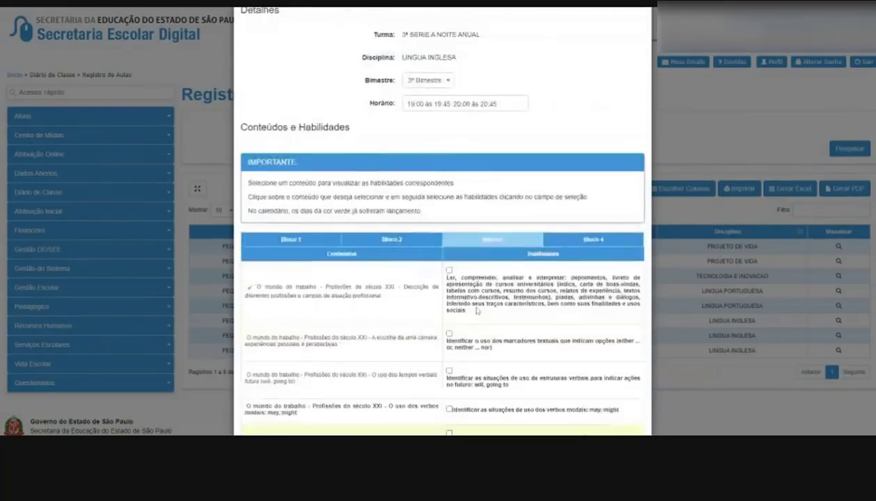
pyautogui.scroll(-2, 477, 310)
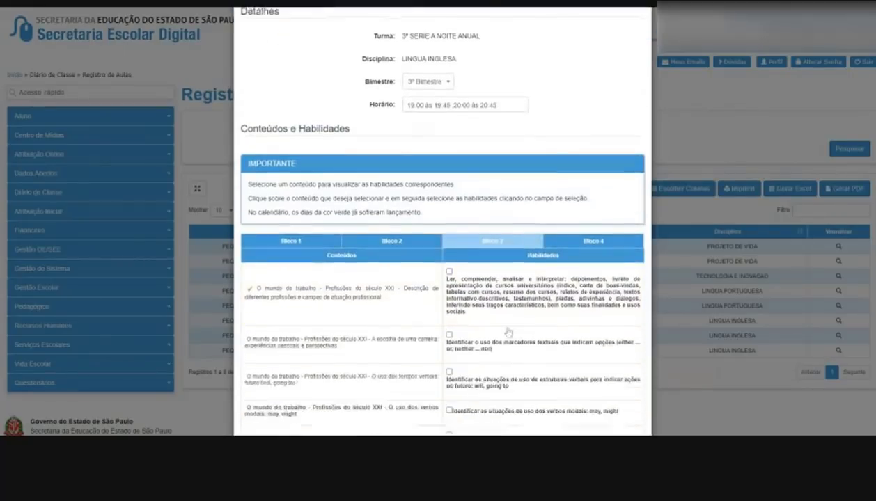
pyautogui.click(575, 193)
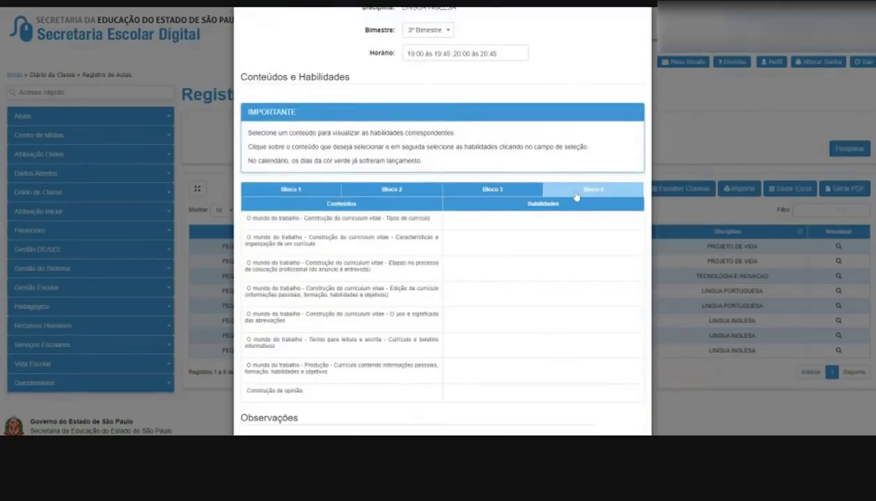
pyautogui.click(389, 192)
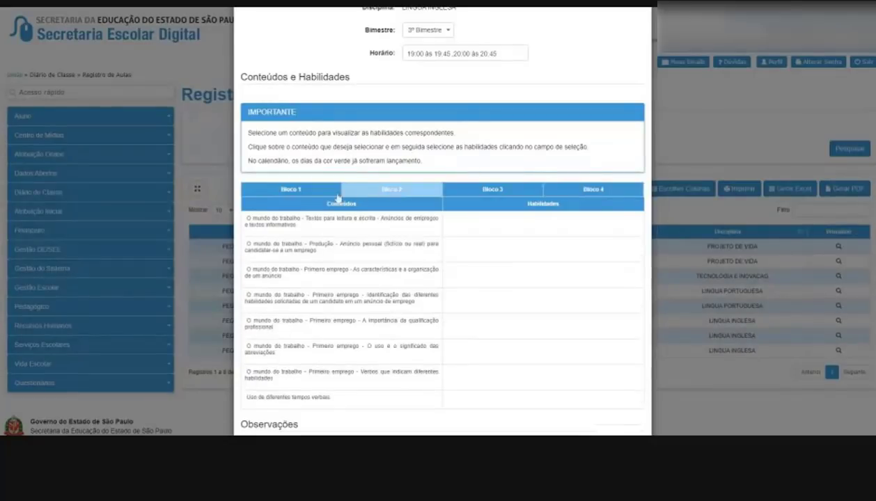
# In Bloco 1, add the content comparing Trabalho voluntário with emprego and mark its "Ler, compreender, analisar e interpretar" skill
pyautogui.click(295, 195)
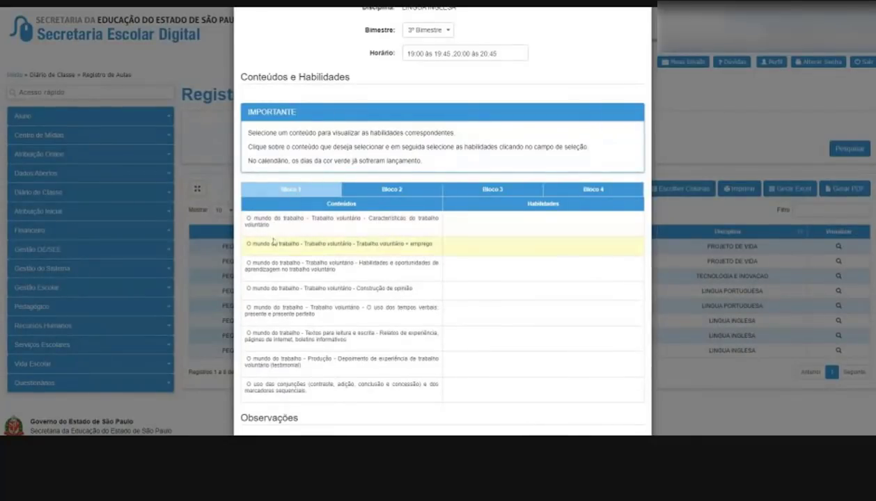
pyautogui.click(418, 244)
pyautogui.click(450, 221)
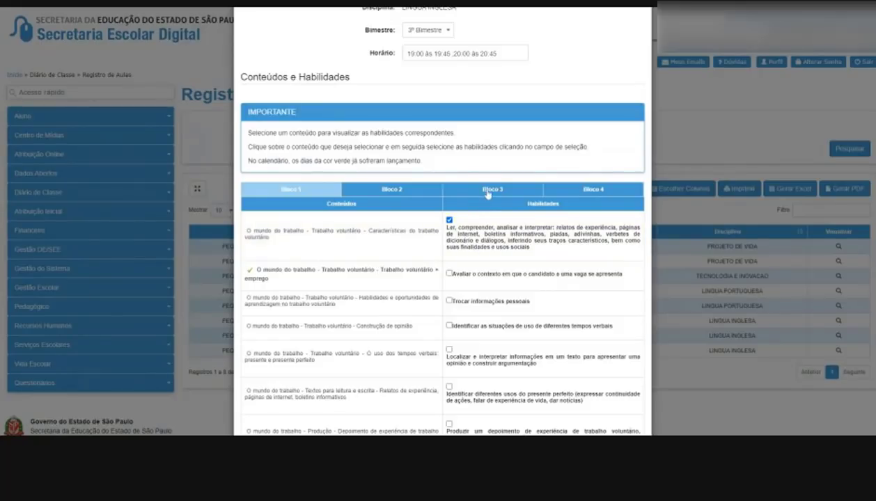
# Review the filled-in lesson record for 27/08/2021 and close it without saving
pyautogui.scroll(-6, 485, 206)
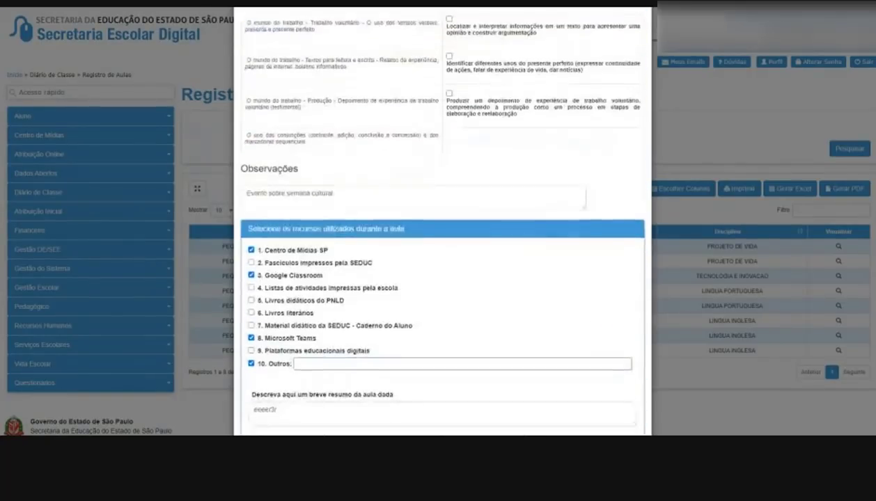
pyautogui.scroll(8, 483, 213)
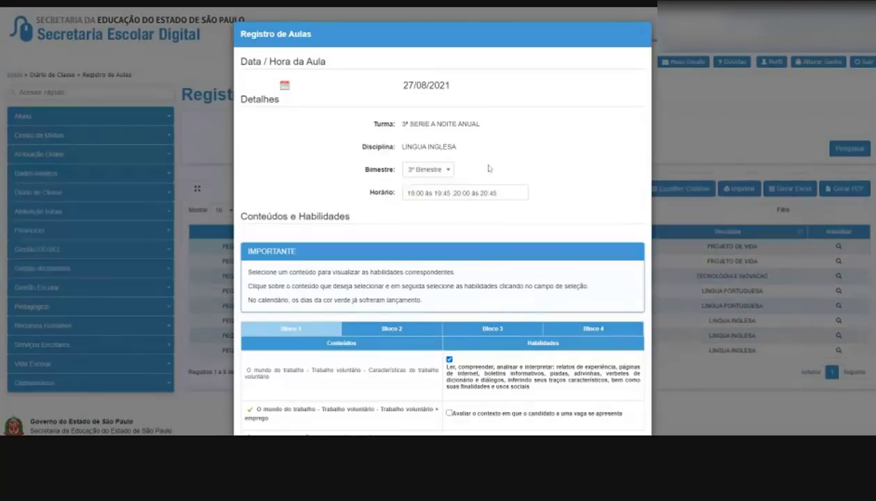
pyautogui.click(641, 36)
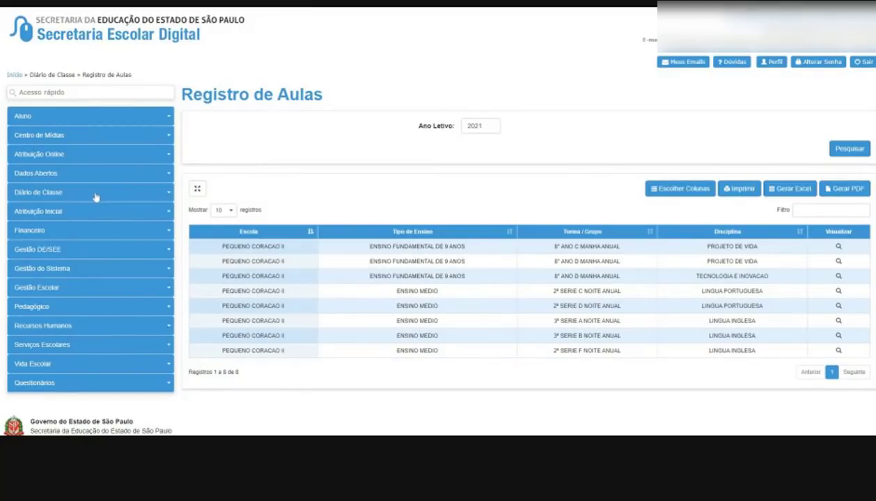
# Open Lançamento da Frequência for the 2ª SERIE F NOITE ANUAL class in LINGUA INGLESA
pyautogui.click(42, 199)
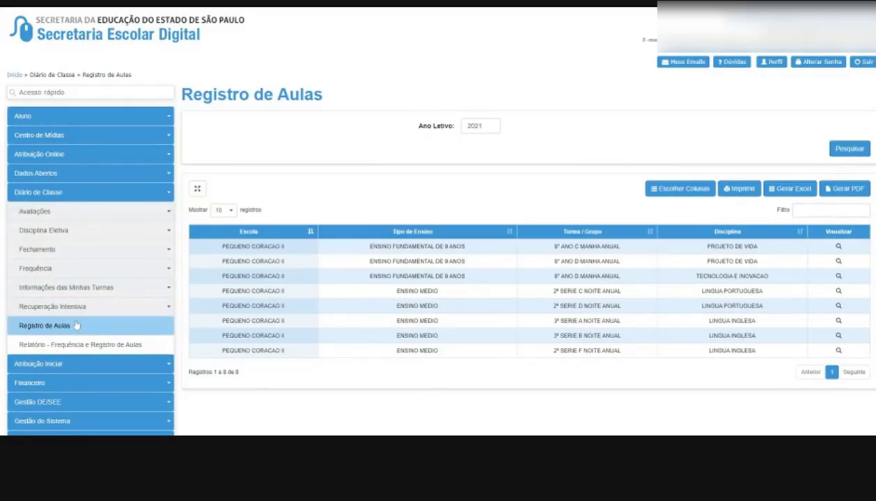
pyautogui.click(57, 274)
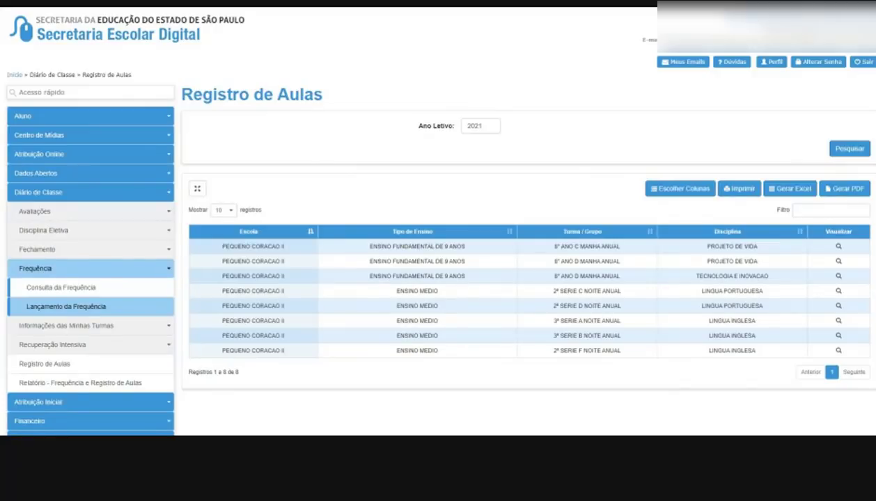
pyautogui.click(65, 307)
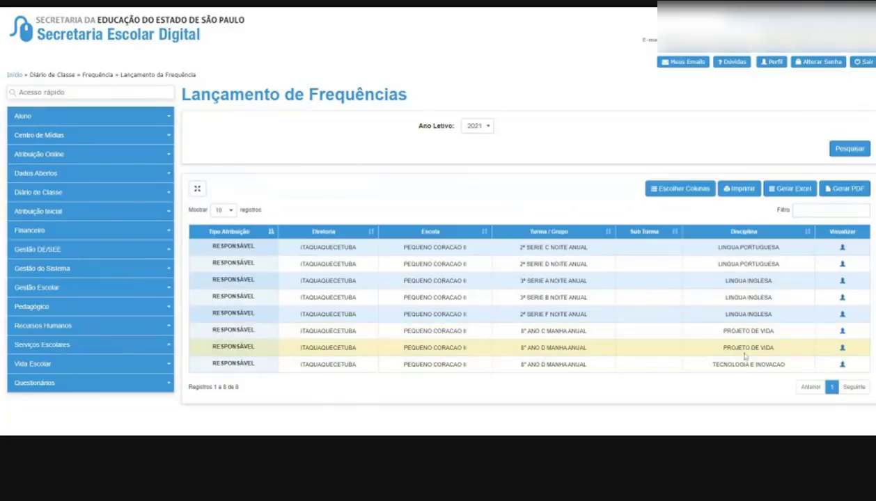
pyautogui.click(842, 315)
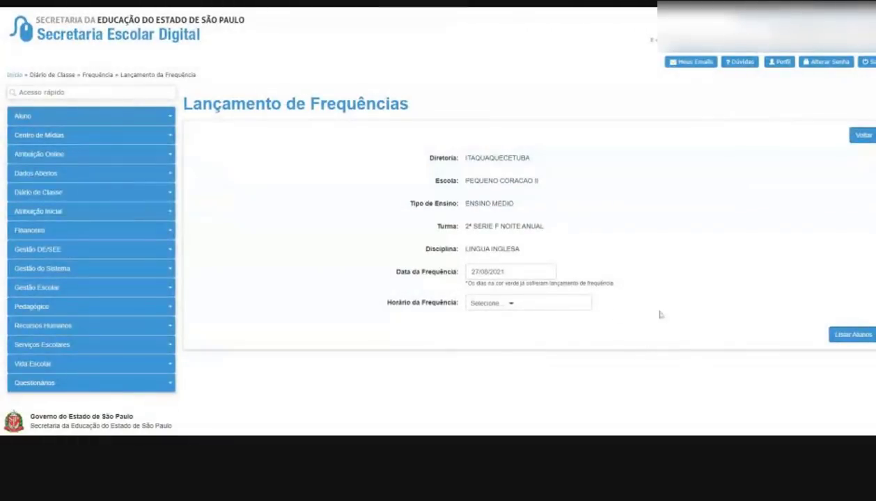
# Select the times 19:00 às 19:45 and 19:45 às 20:30 for the attendance and list the students
pyautogui.click(500, 306)
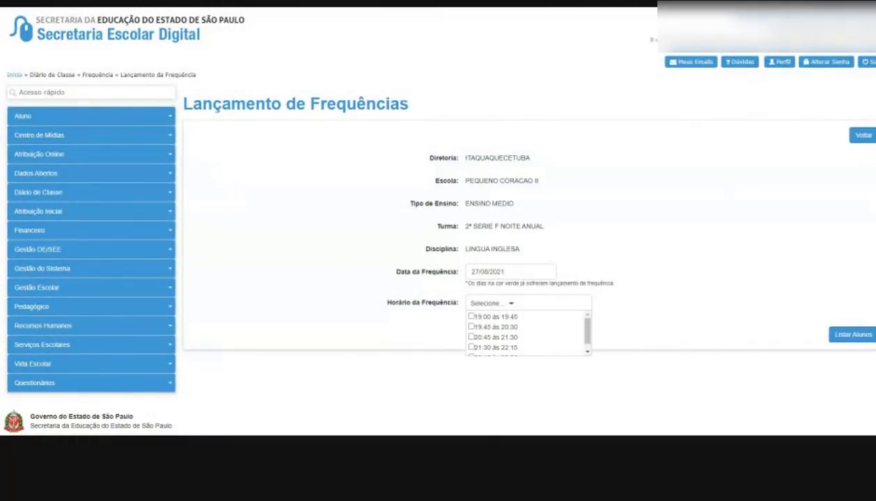
pyautogui.click(471, 317)
pyautogui.click(471, 327)
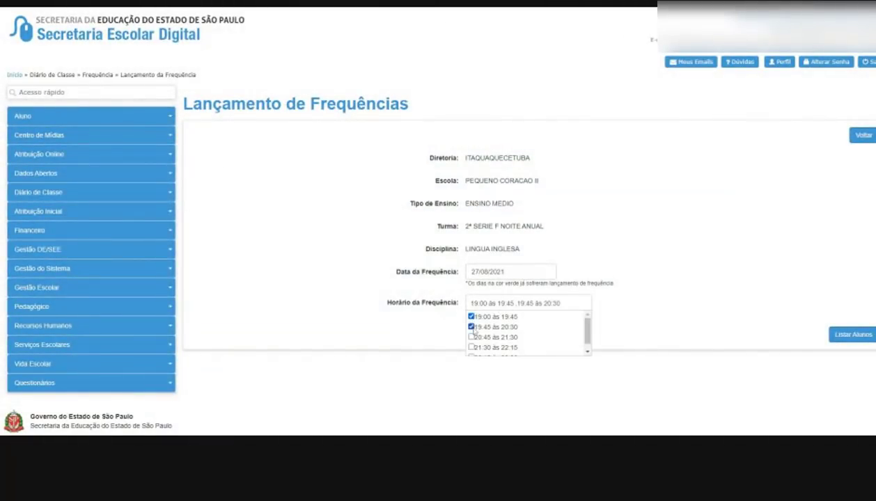
pyautogui.click(722, 318)
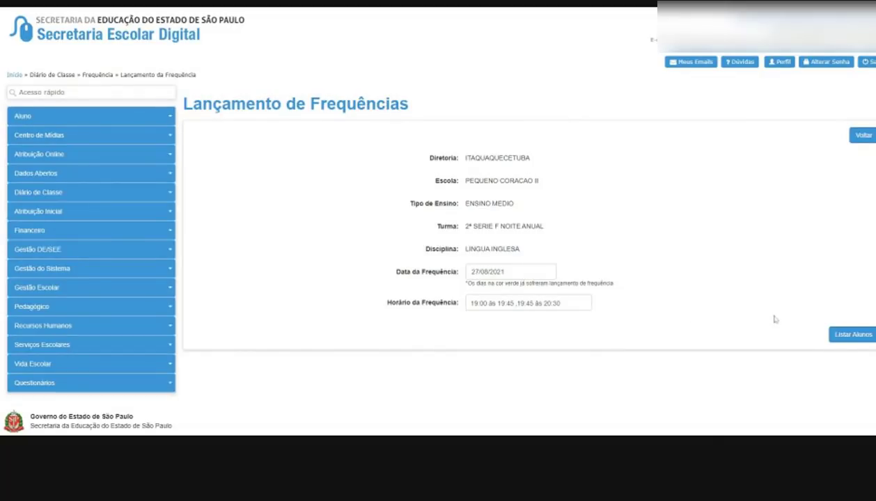
pyautogui.click(837, 335)
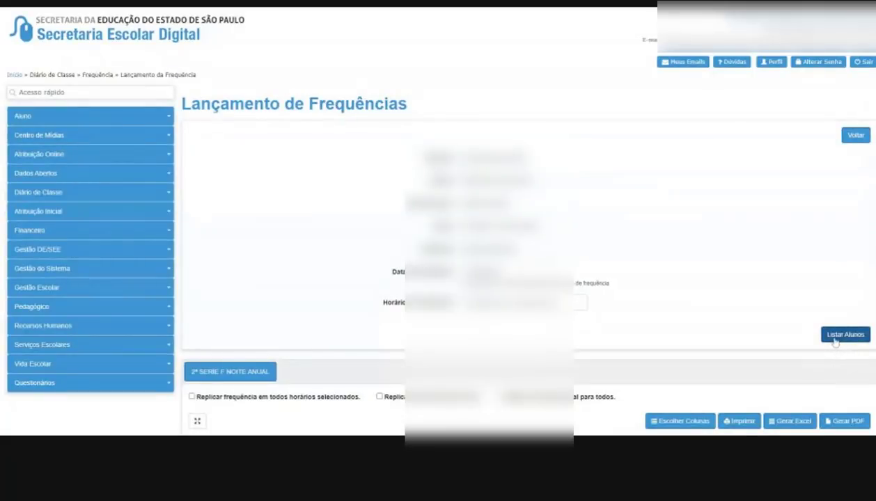
# Mark student number 8 as absent (F) for the 19:00 às 19:45 class
pyautogui.scroll(-3, 674, 296)
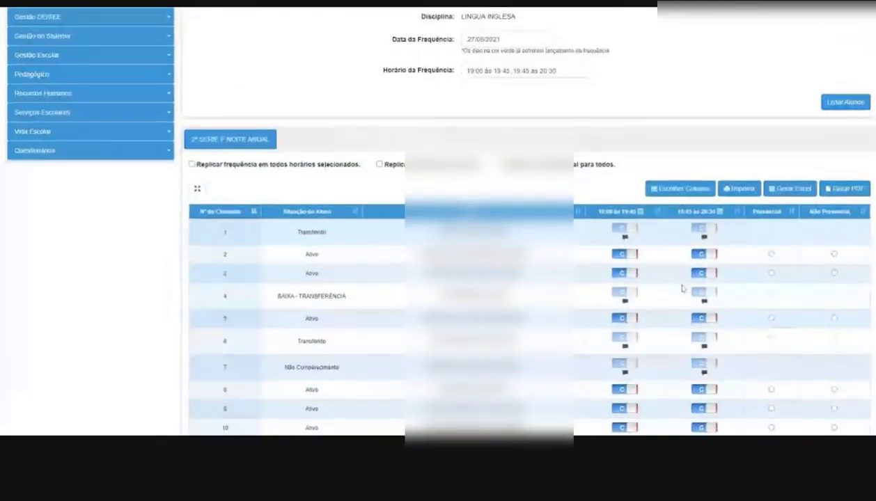
pyautogui.scroll(-1, 682, 290)
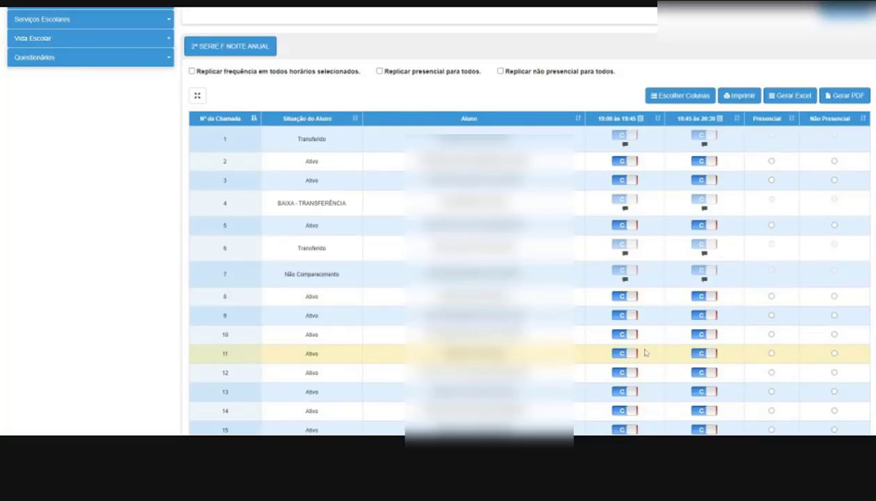
pyautogui.click(626, 298)
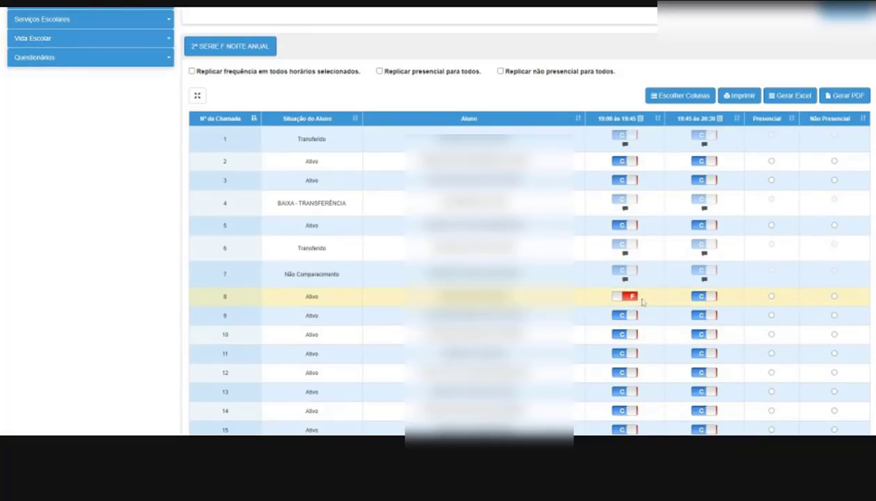
pyautogui.click(630, 300)
pyautogui.click(630, 300)
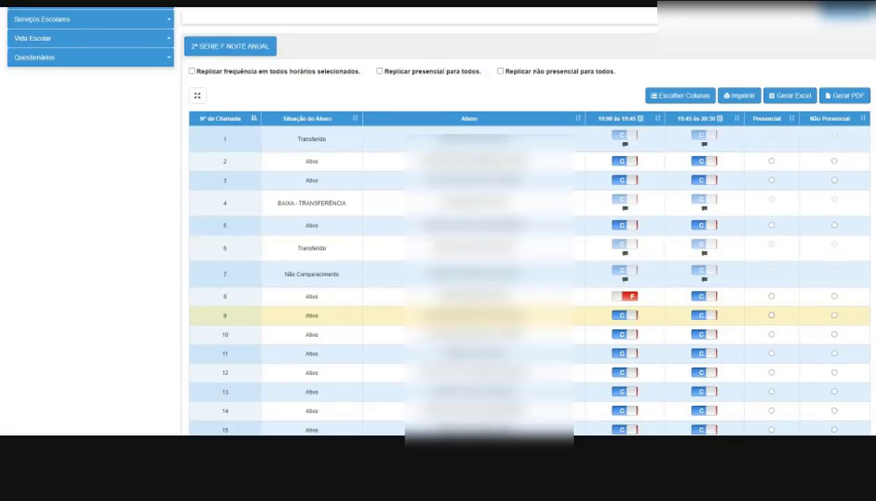
# Mark students number 8 and 9 as Não Presencial
pyautogui.click(771, 316)
pyautogui.click(835, 316)
pyautogui.click(834, 296)
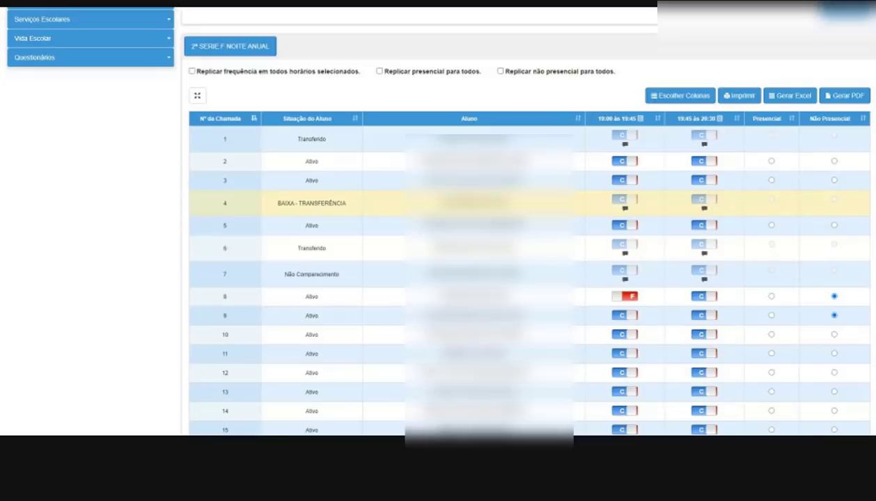
# Examine the Situação do Aluno entries down the attendance list, including the transferred and Não Comparecimento students
pyautogui.moveTo(284, 203); pyautogui.dragTo(309, 204)
pyautogui.click(318, 203)
pyautogui.moveTo(302, 203); pyautogui.dragTo(328, 203)
pyautogui.moveTo(296, 274); pyautogui.dragTo(332, 285)
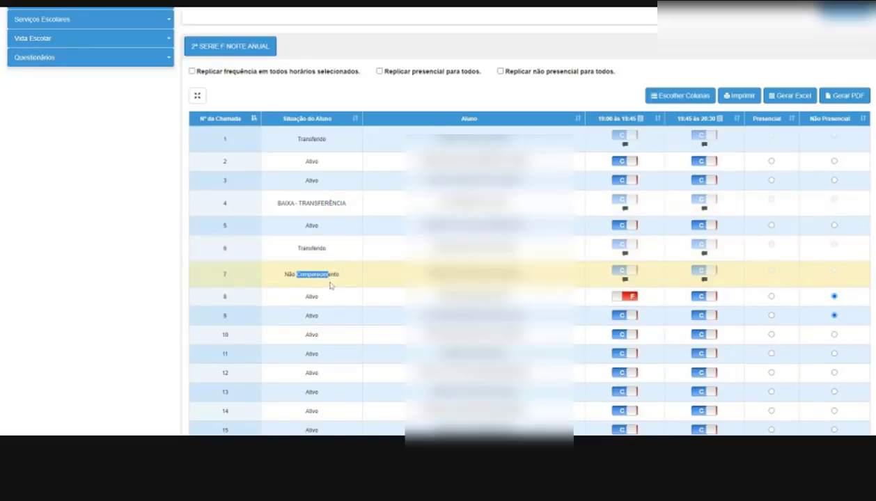
pyautogui.scroll(-1, 333, 286)
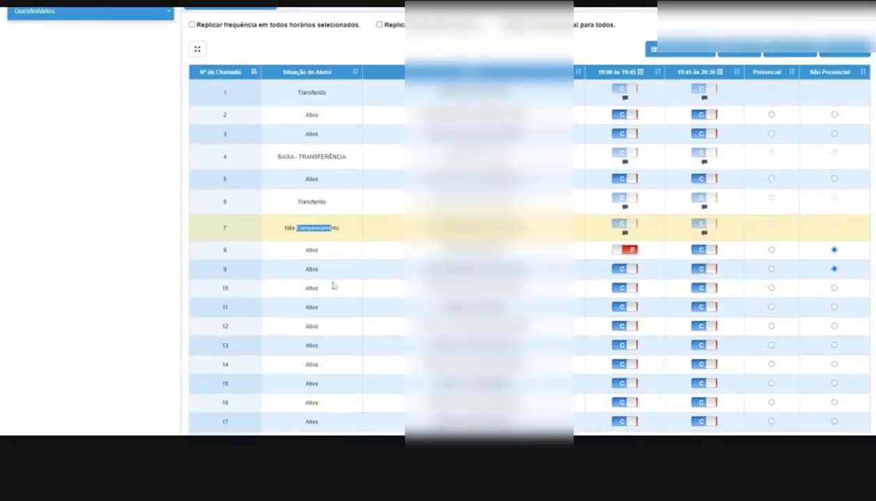
pyautogui.scroll(-3, 335, 282)
pyautogui.scroll(-3, 335, 282)
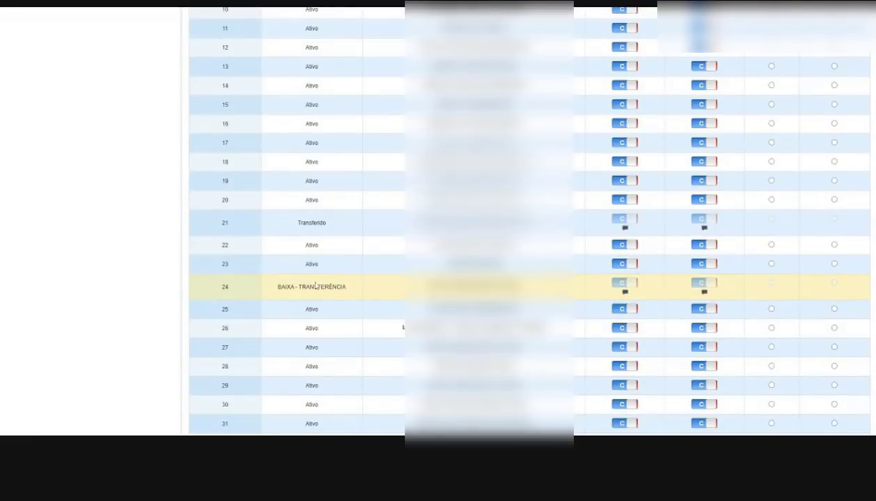
pyautogui.scroll(-5, 624, 289)
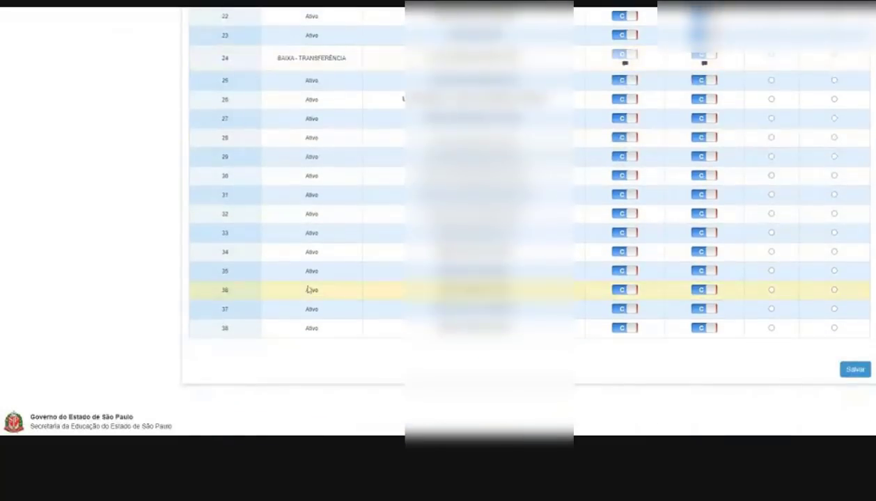
pyautogui.scroll(15, 308, 289)
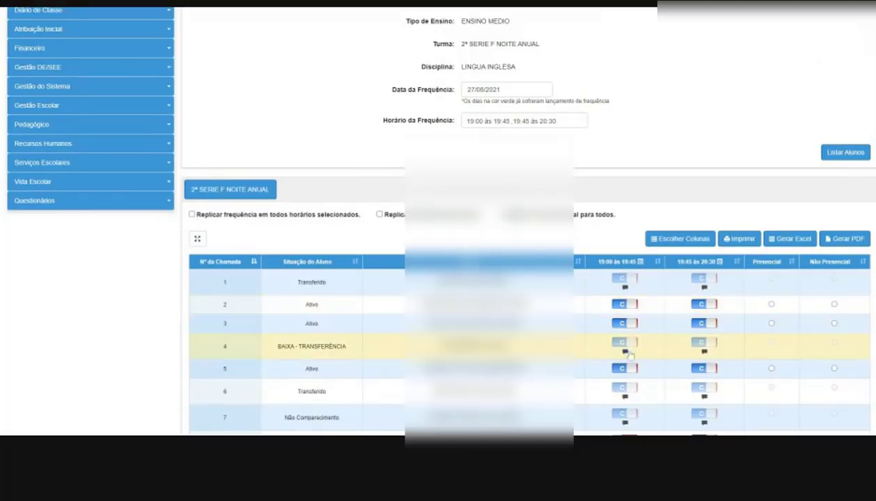
# Try switching student number 3's attendance for the 19:00 às 19:45 class between absent and present
pyautogui.click(628, 325)
pyautogui.click(628, 326)
pyautogui.click(628, 326)
pyautogui.click(627, 326)
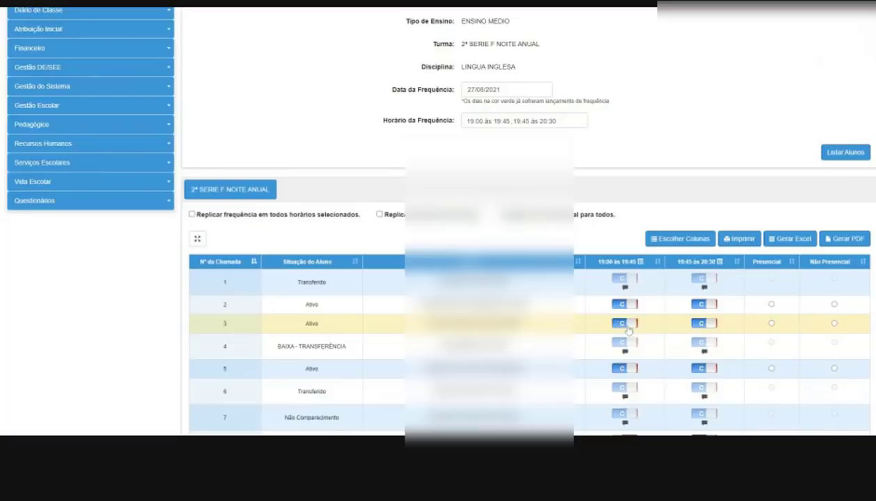
# Set all students to Não Presencial and turn on replicating the attendance to all selected times
pyautogui.click(379, 215)
pyautogui.scroll(-1, 382, 218)
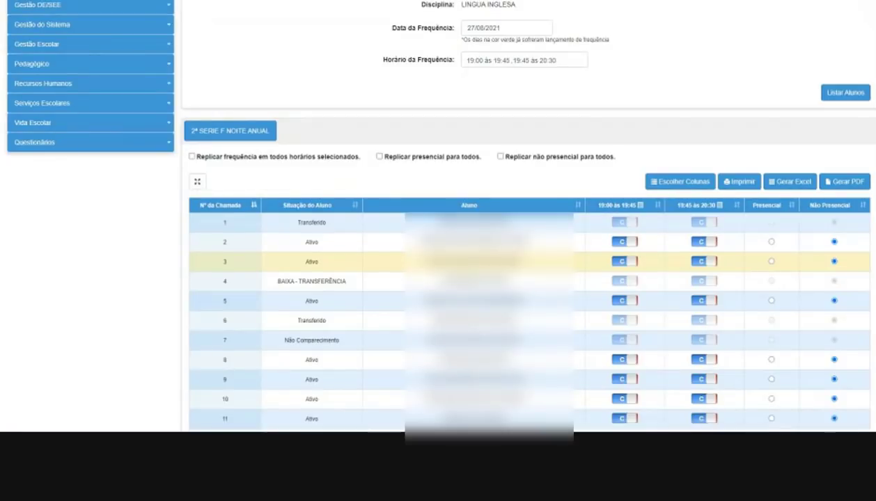
pyautogui.click(625, 261)
pyautogui.click(625, 263)
pyautogui.scroll(-5, 624, 278)
pyautogui.scroll(6, 624, 277)
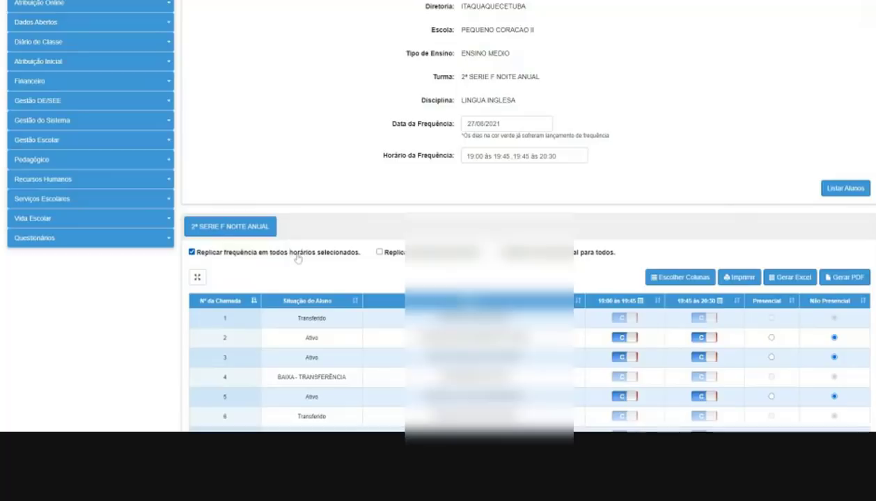
# Mark students number 2, 3 and 5 as Presencial
pyautogui.scroll(-3, 297, 258)
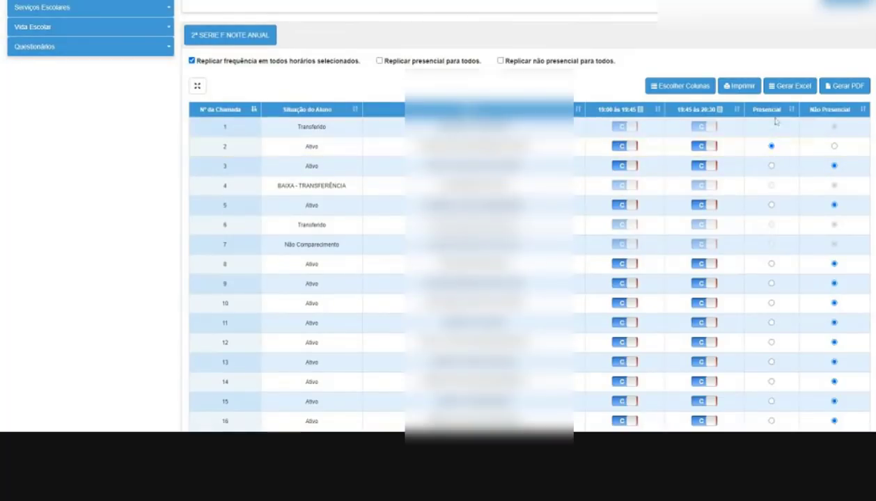
pyautogui.click(771, 166)
pyautogui.click(771, 206)
# Replicate Presencial and finally Não Presencial to all students, and set students number 8 and 13 to Presencial
pyautogui.click(379, 61)
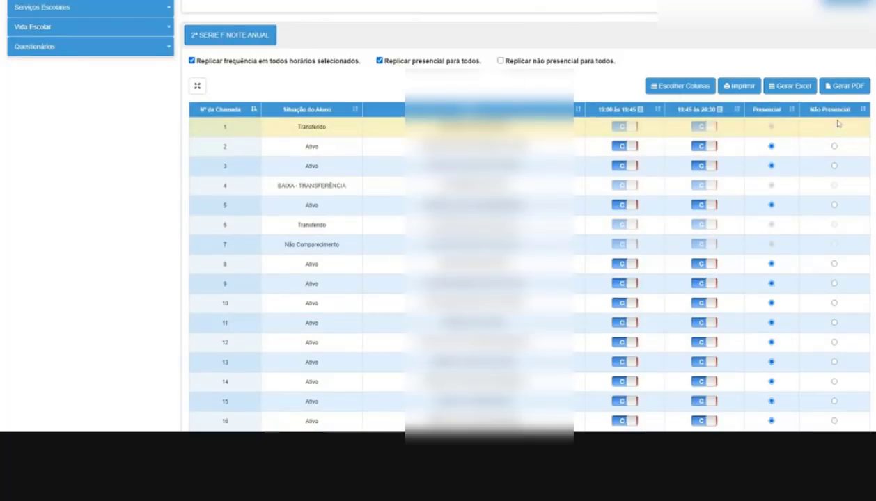
pyautogui.click(501, 61)
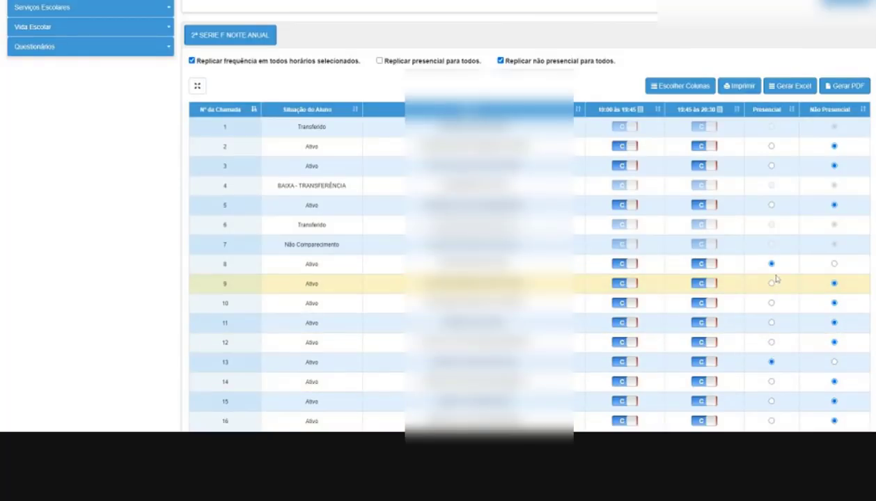
# Mark students number 25 and 29 of the 2ª SERIE F NOITE ANUAL class as Presencial
pyautogui.scroll(-5, 777, 278)
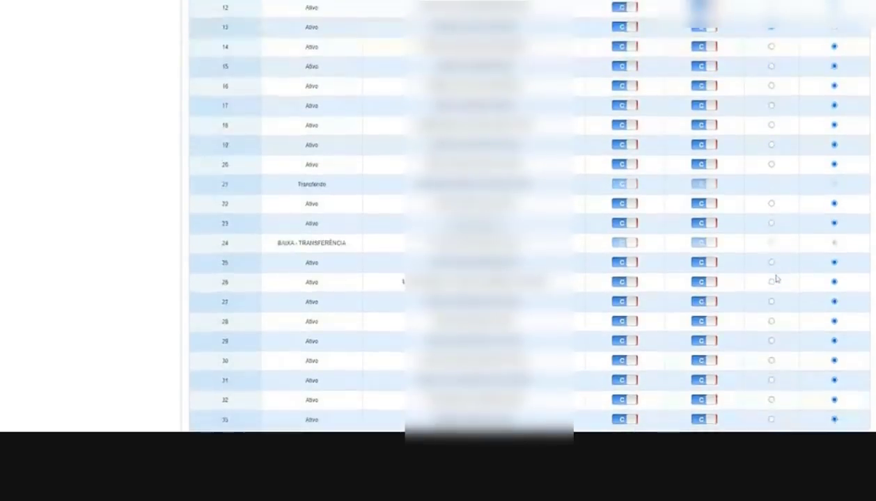
pyautogui.click(771, 263)
pyautogui.click(771, 340)
pyautogui.scroll(-2, 775, 346)
pyautogui.scroll(15, 775, 346)
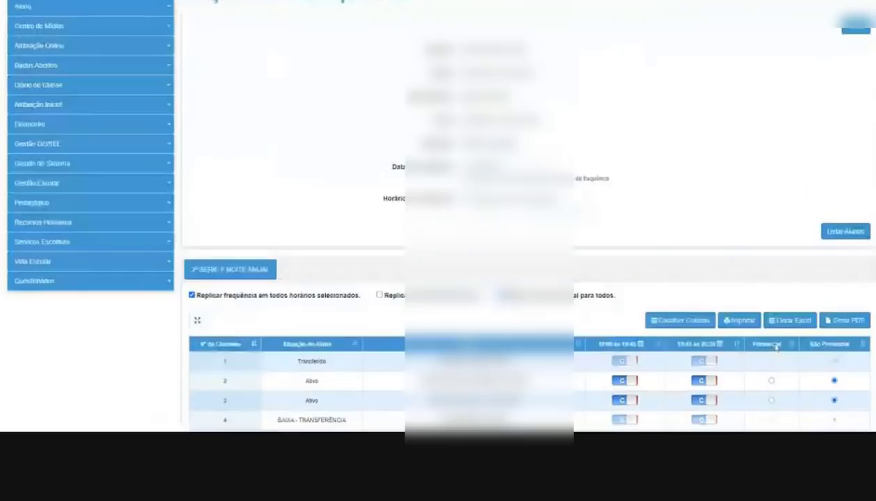
pyautogui.scroll(-3, 776, 348)
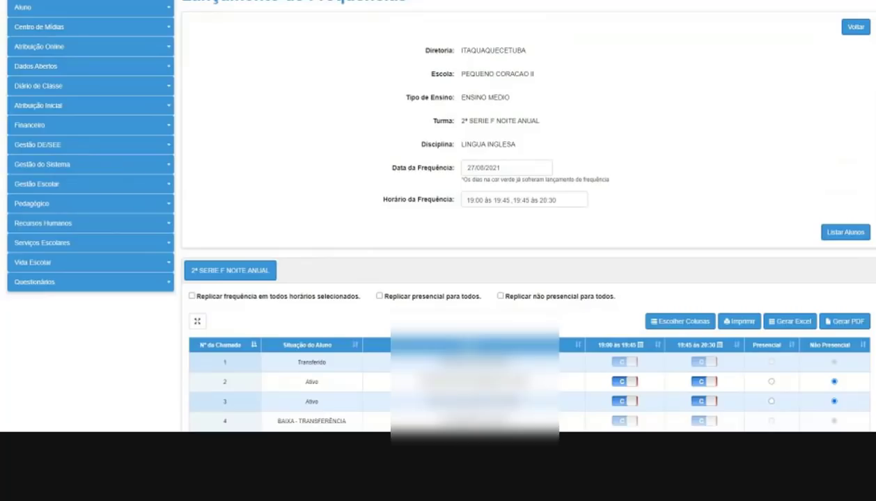
# Open Lançamento da Frequência again for Língua Inglesa in the 3ª SERIE B NOITE ANUAL class
pyautogui.click(59, 86)
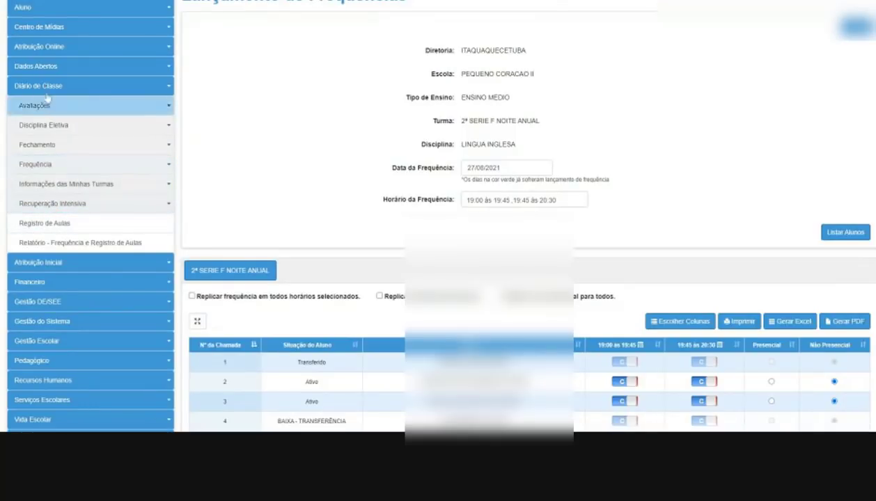
pyautogui.click(59, 165)
pyautogui.click(70, 202)
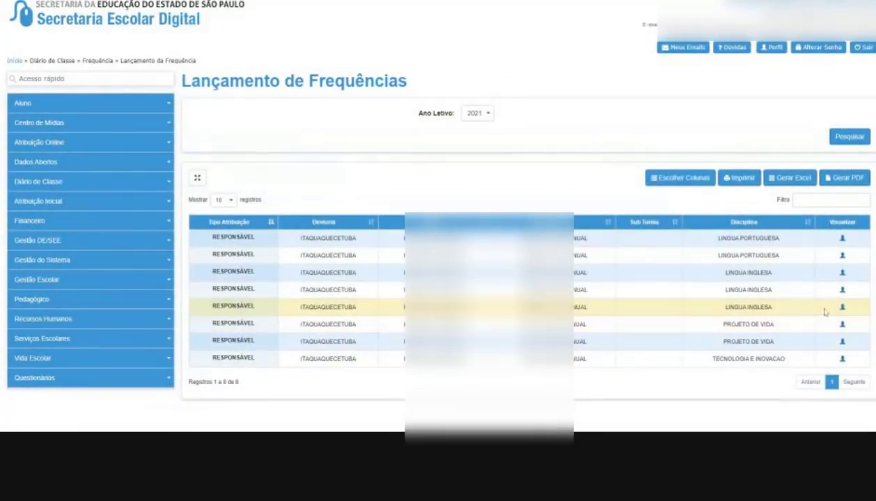
pyautogui.click(842, 291)
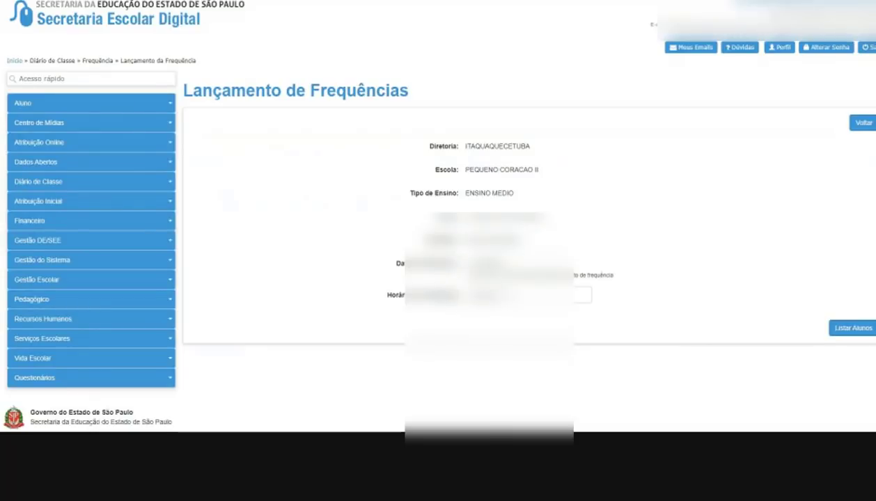
# Select the 19:00 às 19:45 and 20:00 às 20:45 class times and list the students
pyautogui.click(529, 296)
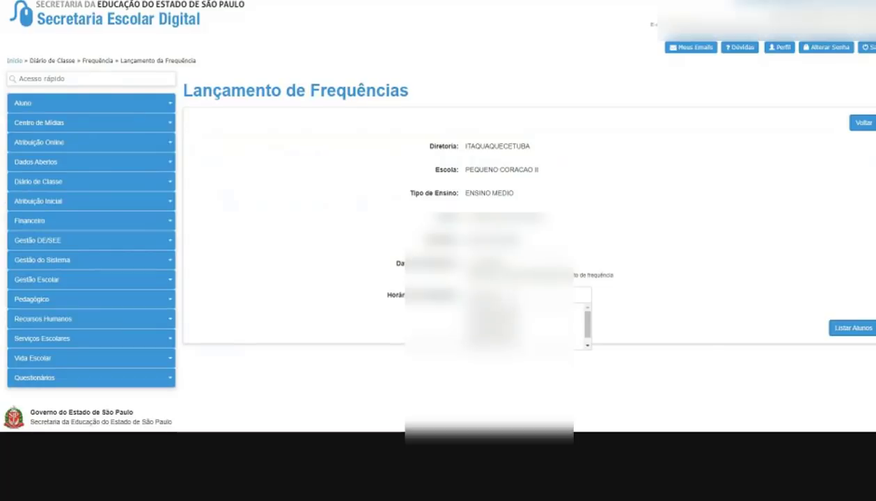
pyautogui.click(472, 313)
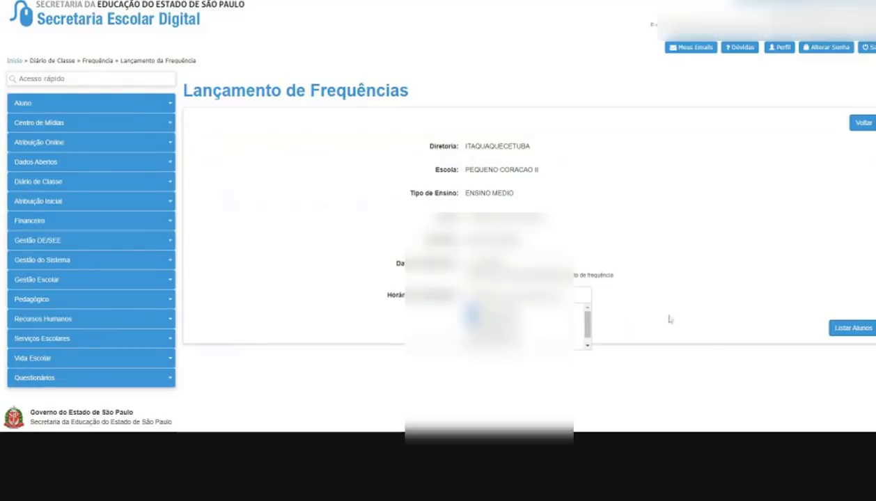
pyautogui.click(849, 327)
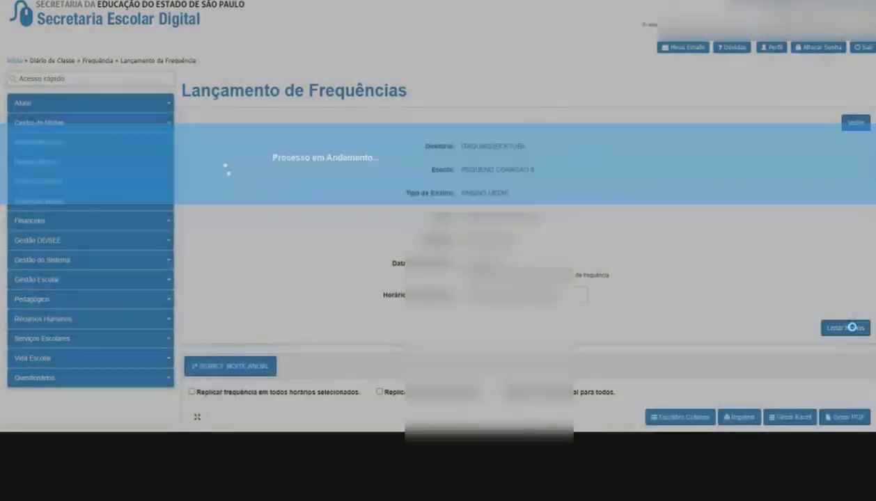
# Replicate Presencial to all listed students
pyautogui.scroll(-5, 743, 291)
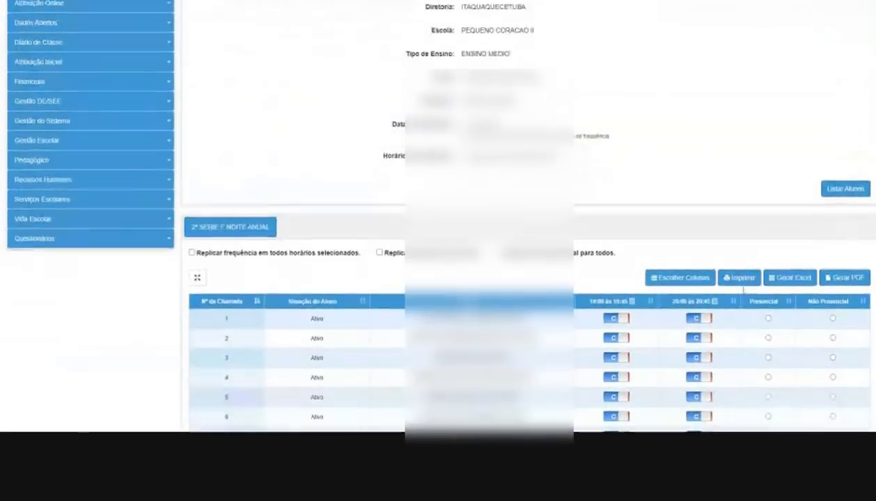
pyautogui.scroll(-2, 743, 290)
pyautogui.scroll(-1, 743, 291)
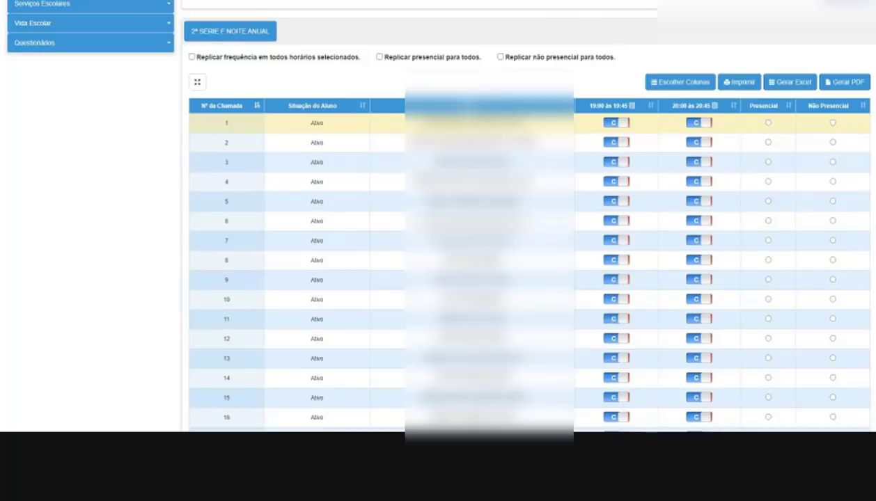
pyautogui.click(424, 62)
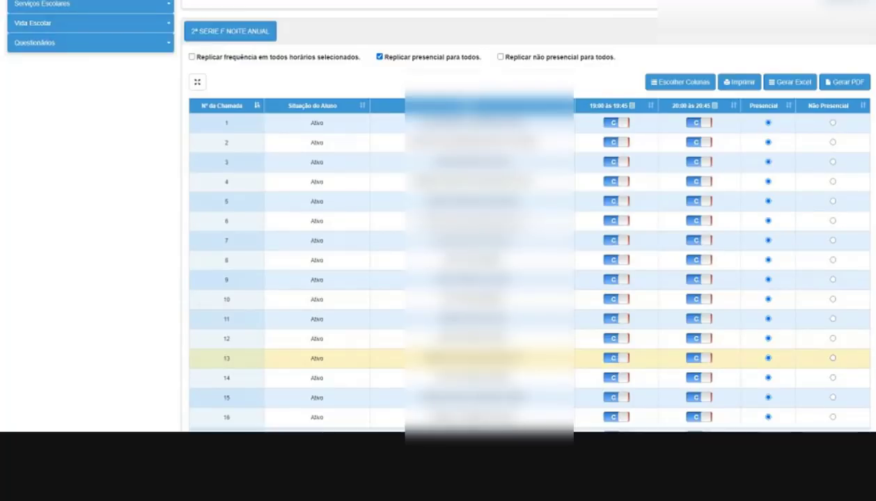
# Mark students number 13 to 19 as Não Presencial
pyautogui.click(833, 358)
pyautogui.click(833, 377)
pyautogui.click(832, 397)
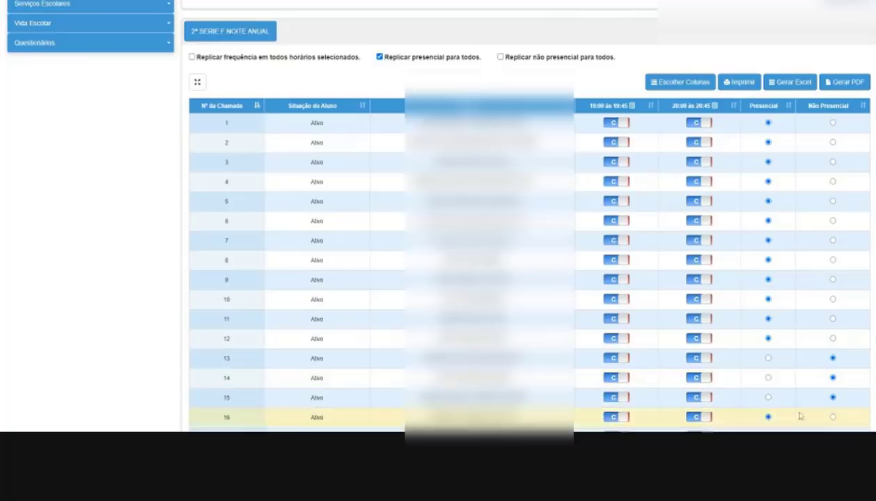
pyautogui.click(833, 417)
pyautogui.scroll(-1, 833, 417)
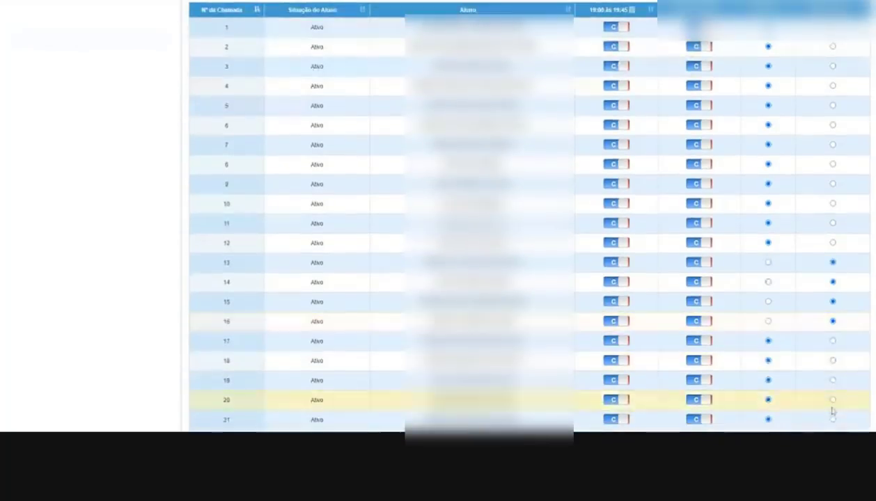
pyautogui.click(832, 341)
pyautogui.click(834, 362)
pyautogui.click(833, 381)
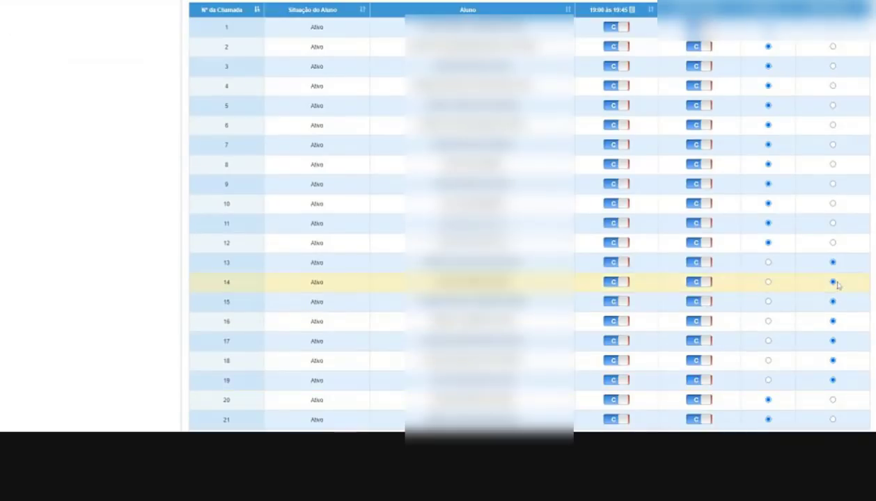
# Turn on replicating attendance to all selected times and mark students number 4, 7 and 8 absent (F)
pyautogui.scroll(1, 731, 256)
pyautogui.scroll(2, 731, 256)
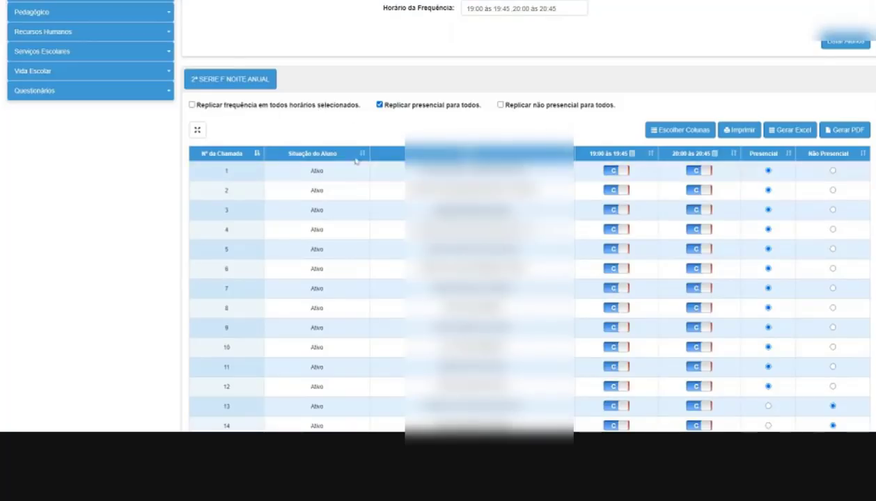
pyautogui.click(299, 107)
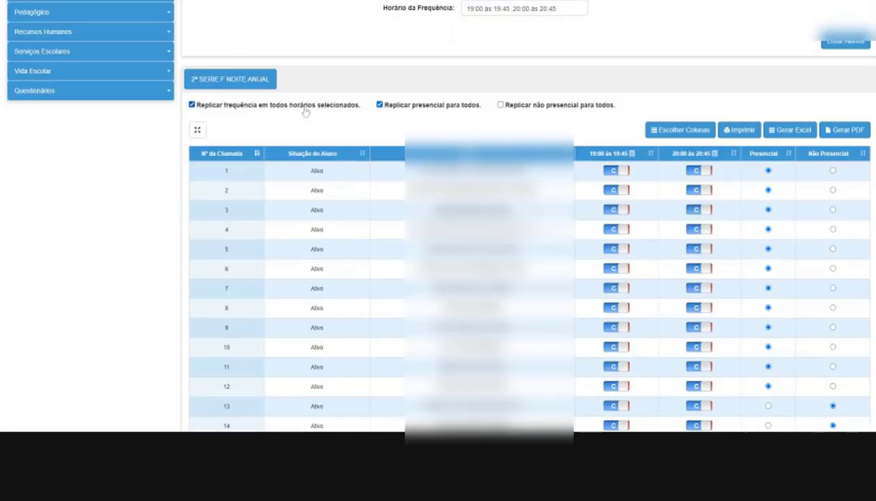
pyautogui.click(622, 232)
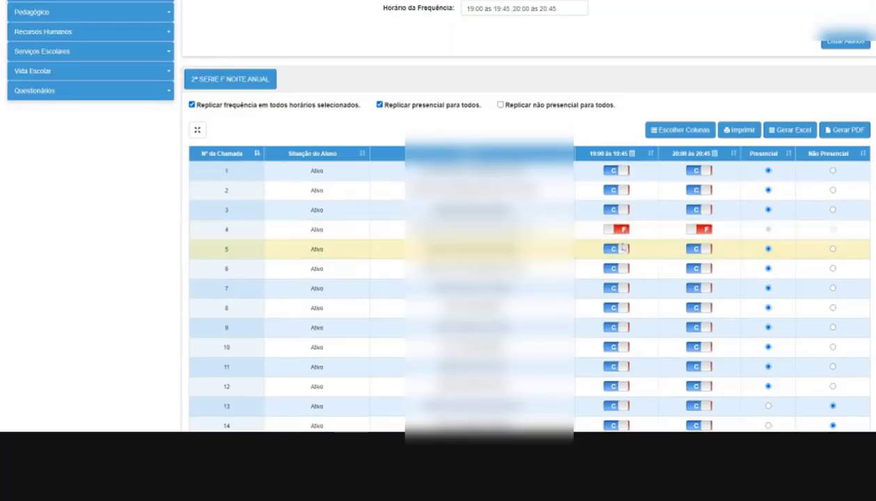
pyautogui.click(622, 292)
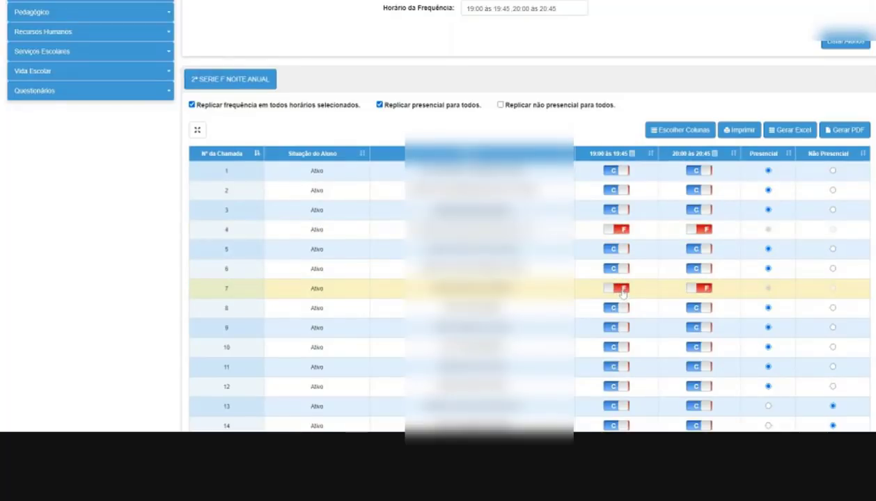
pyautogui.click(621, 312)
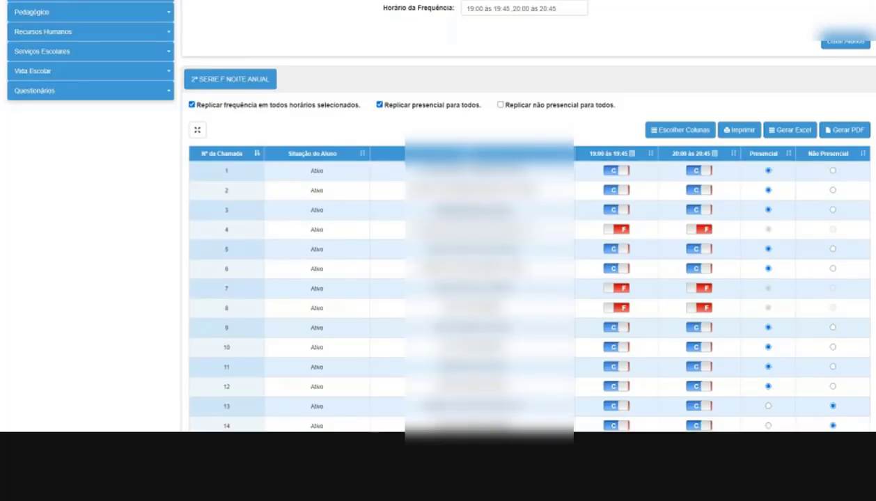
# Turn off both the replication of attendance to all selected times and the replication of Presencial to all students
pyautogui.click(422, 106)
pyautogui.press('space')
pyautogui.click(304, 113)
pyautogui.click(379, 105)
pyautogui.scroll(2, 380, 134)
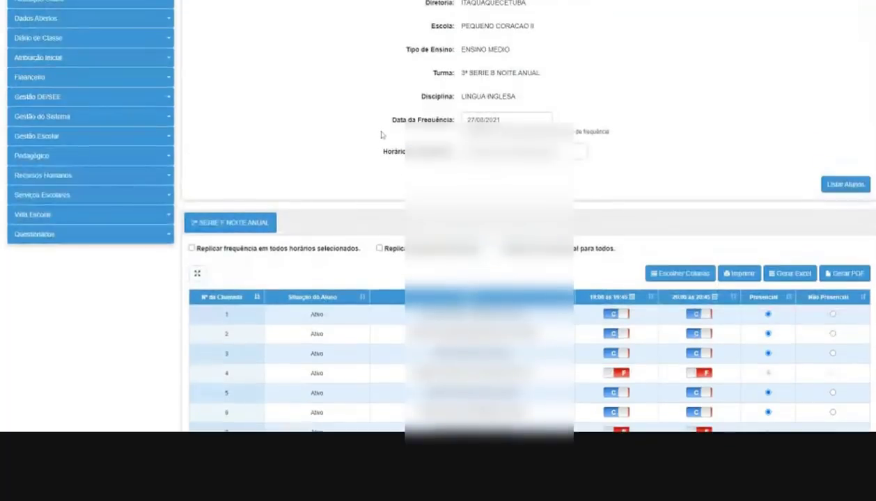
pyautogui.scroll(3, 379, 178)
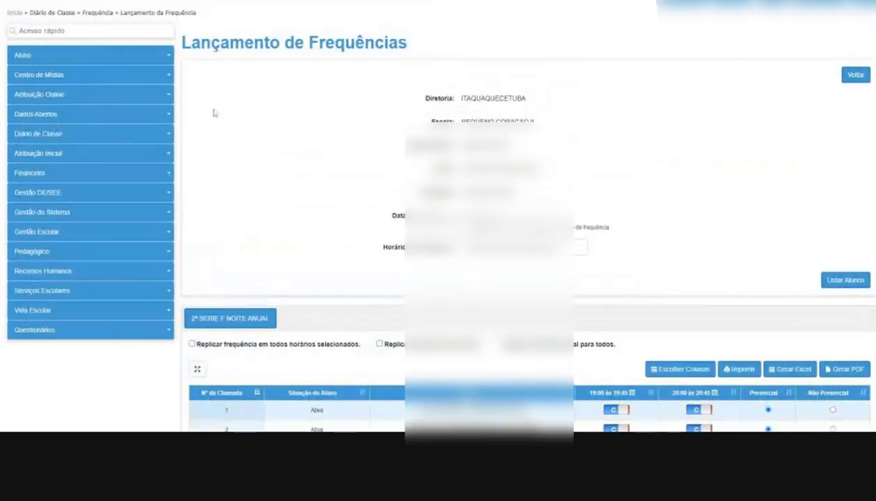
# Open Lançamento das Avaliações and start a new assessment for Língua Inglesa in the 3ª SERIE A NOITE ANUAL class
pyautogui.click(54, 138)
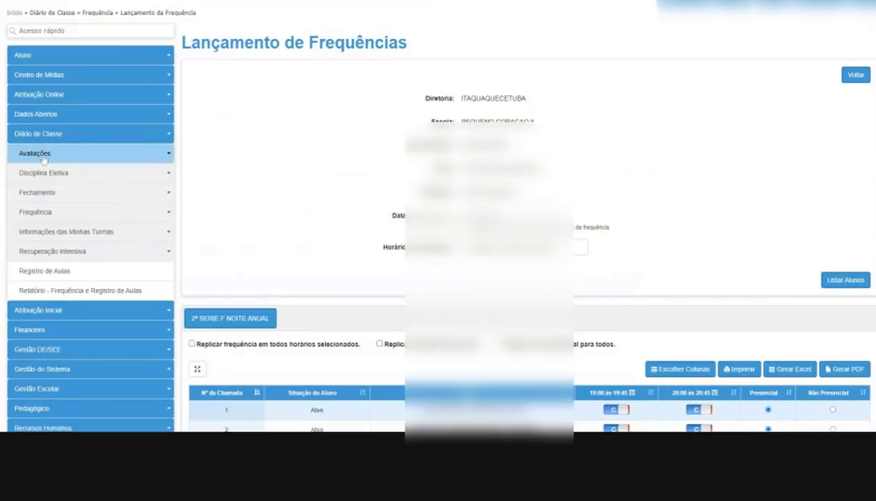
pyautogui.click(44, 160)
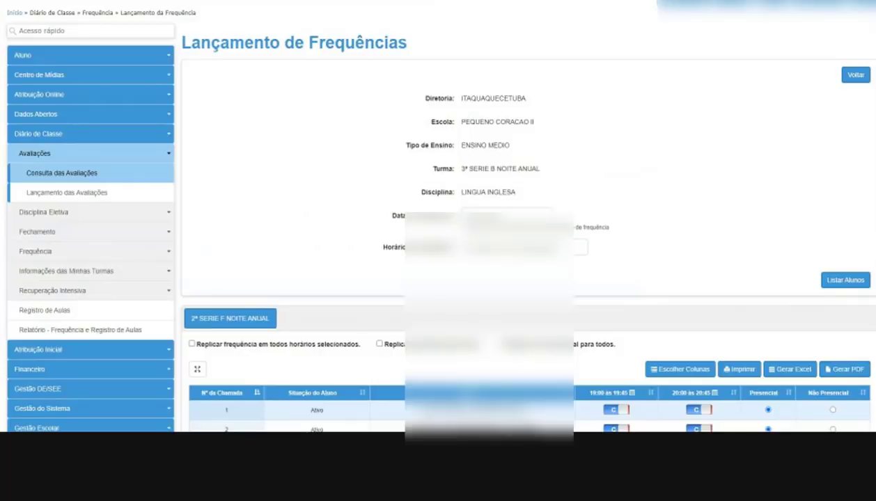
pyautogui.click(56, 197)
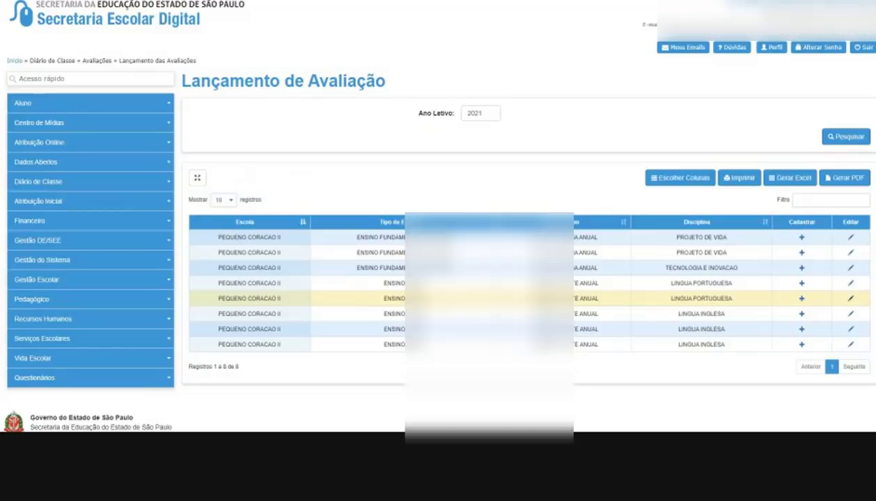
pyautogui.click(802, 299)
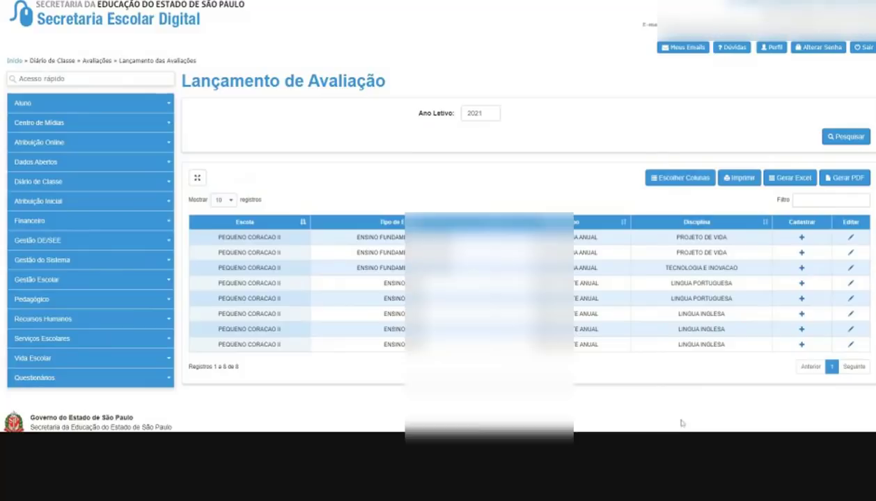
pyautogui.click(799, 314)
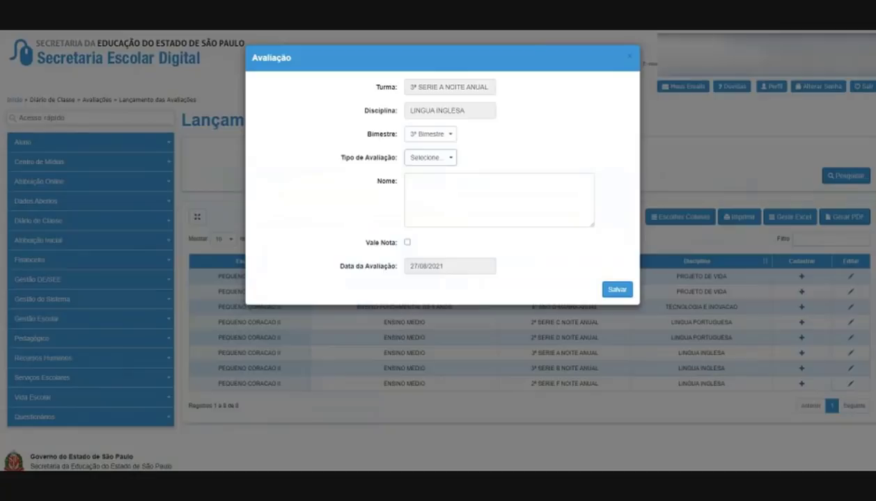
# Set the assessment type to Outros, name it "Participação da aula" and mark it as Vale Nota
pyautogui.press('o')
pyautogui.write('Participação da aula')
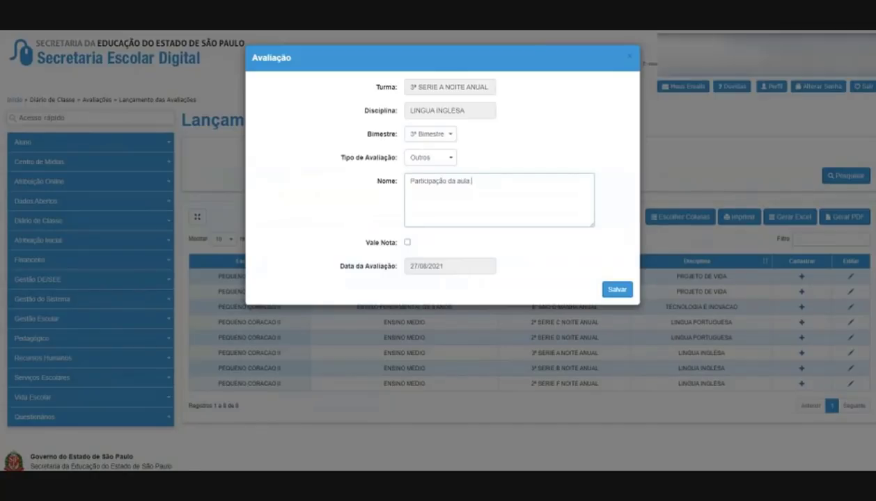
pyautogui.click(408, 243)
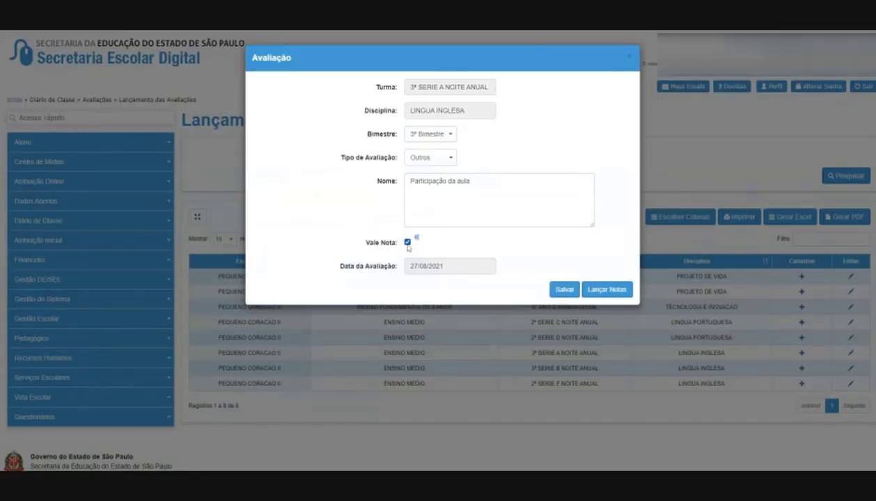
pyautogui.click(408, 243)
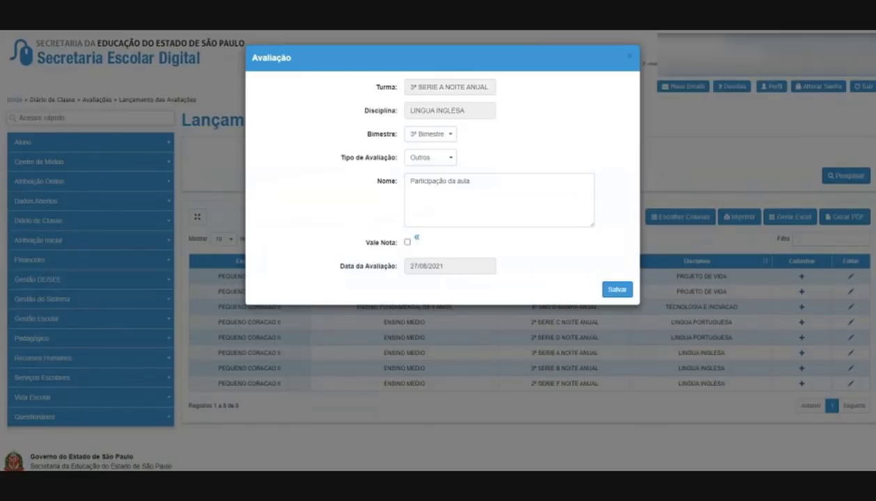
pyautogui.click(407, 241)
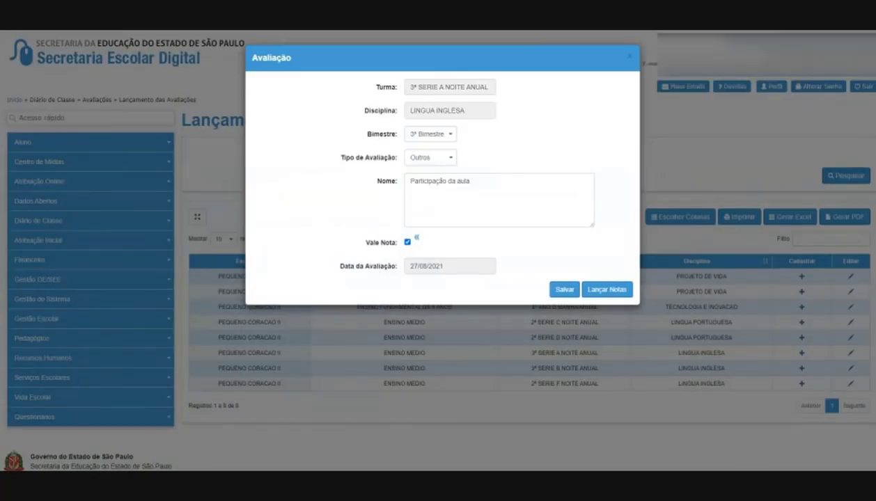
# Try the assessment's Vale Nota option on and off, leave it off and close the form without saving
pyautogui.write('.')
pyautogui.moveTo(591, 221)
pyautogui.mouseDown()
pyautogui.moveTo(584, 213)
pyautogui.moveTo(591, 227)
pyautogui.mouseUp()
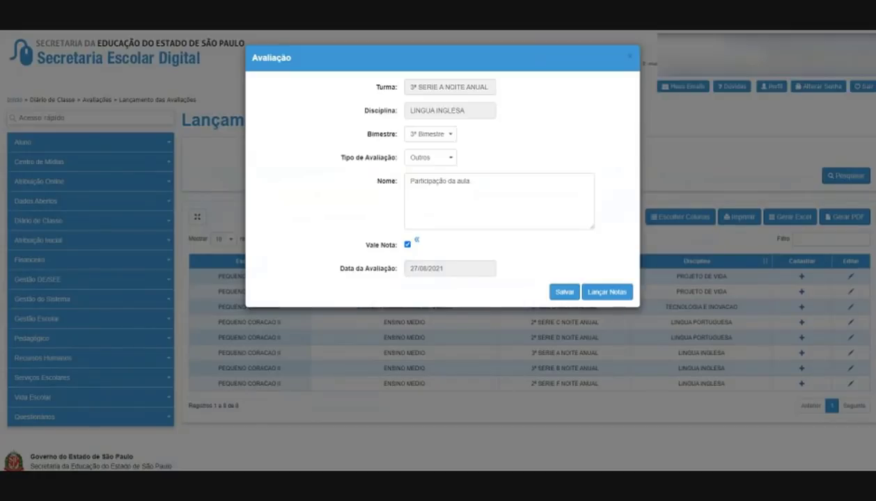
pyautogui.write('.')
pyautogui.click(408, 244)
pyautogui.click(408, 244)
pyautogui.press('BackSpace')
pyautogui.click(407, 245)
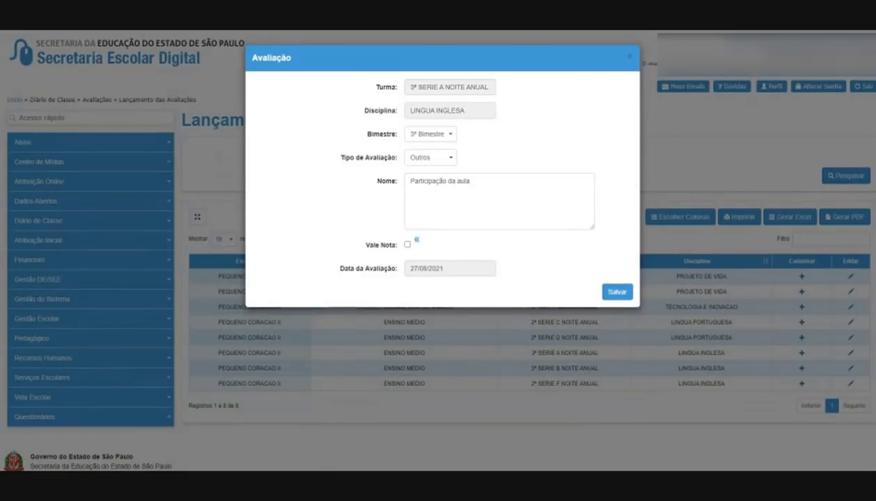
pyautogui.write('.')
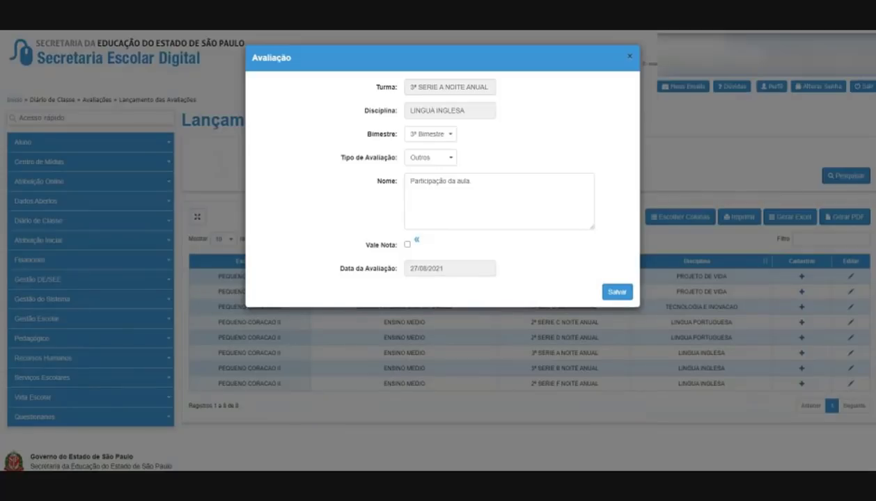
pyautogui.click(629, 56)
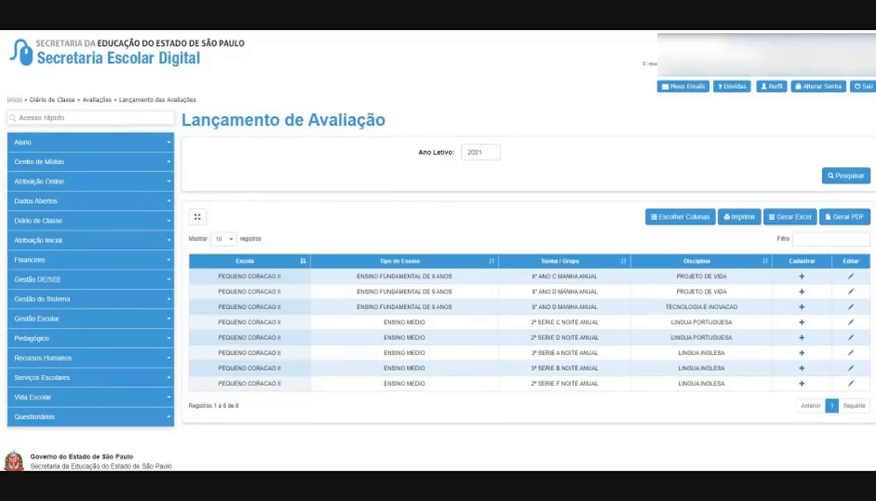
# Open the Registro de Aulas page of Diário de Classe
pyautogui.moveTo(183, 120); pyautogui.dragTo(230, 120)
pyautogui.click(53, 226)
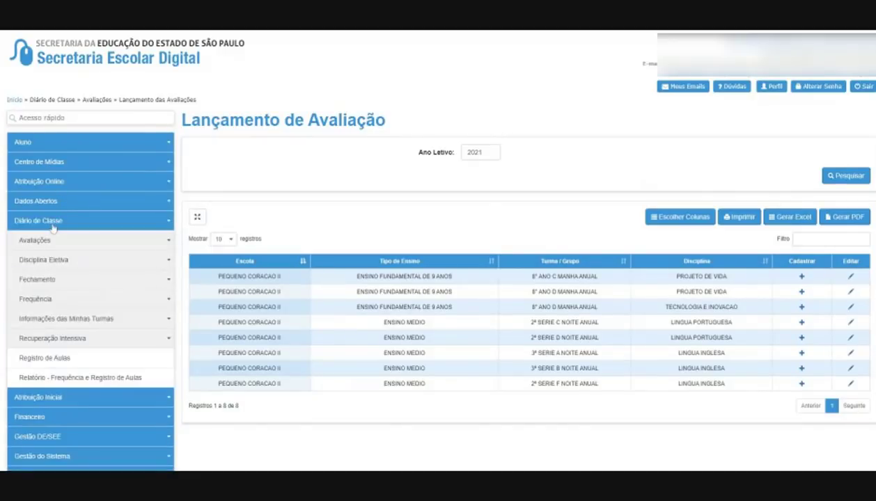
pyautogui.click(58, 261)
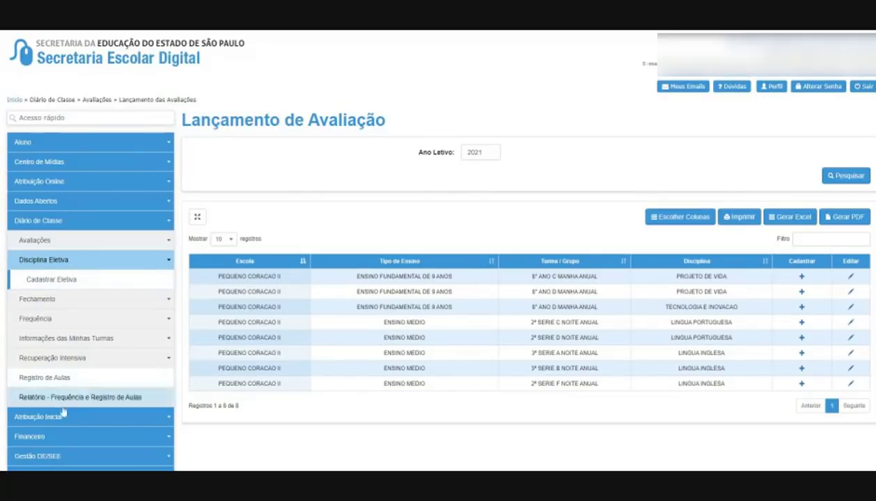
pyautogui.click(62, 379)
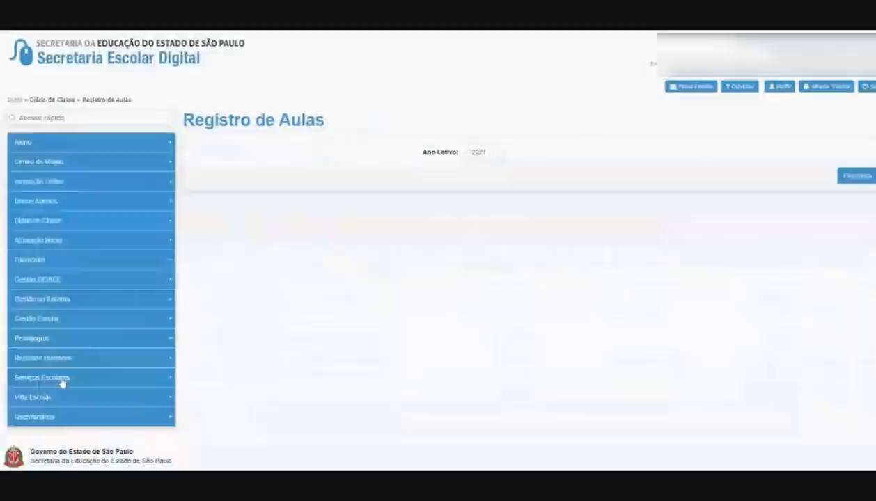